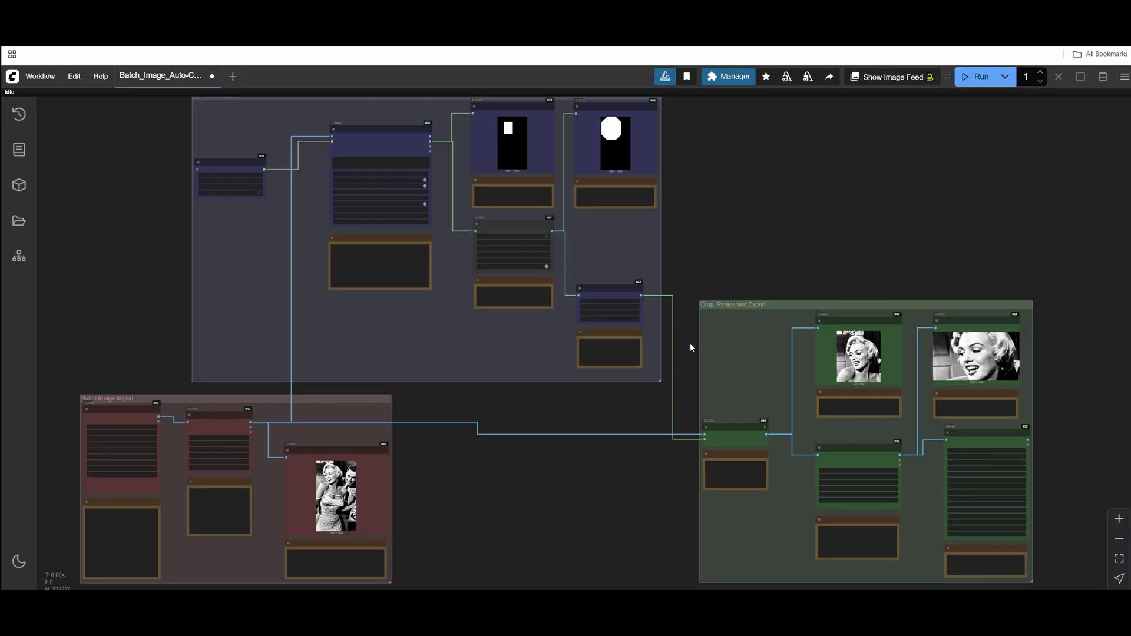
Queue another workflow run and pan over to the Batch Image Import group
key("ctrl+Return")
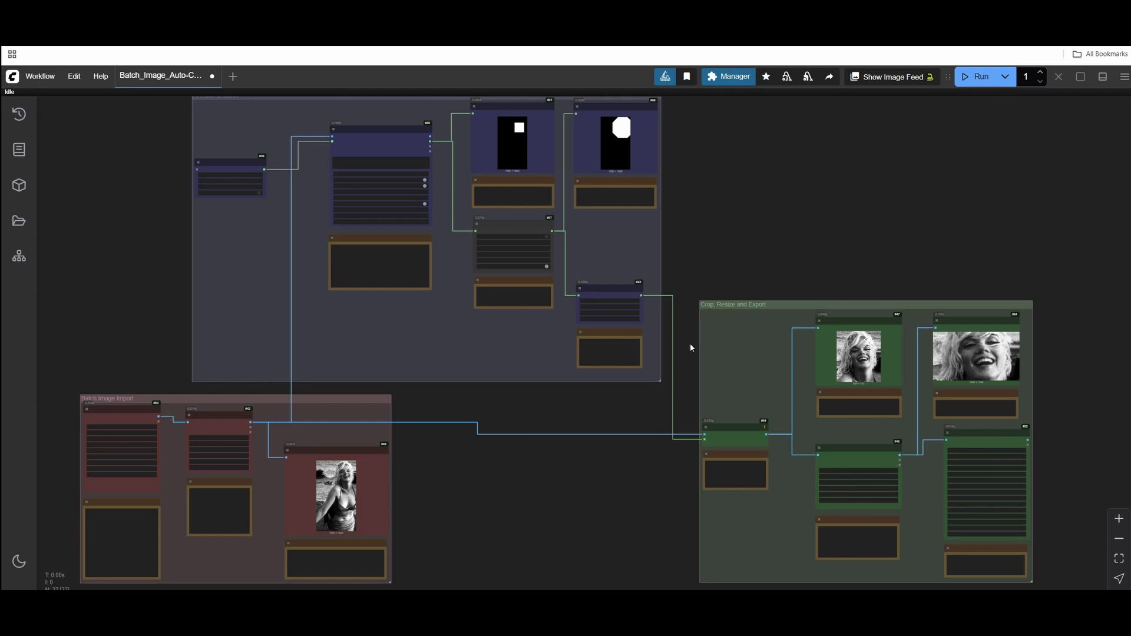
scroll(884, 367, "up", 5)
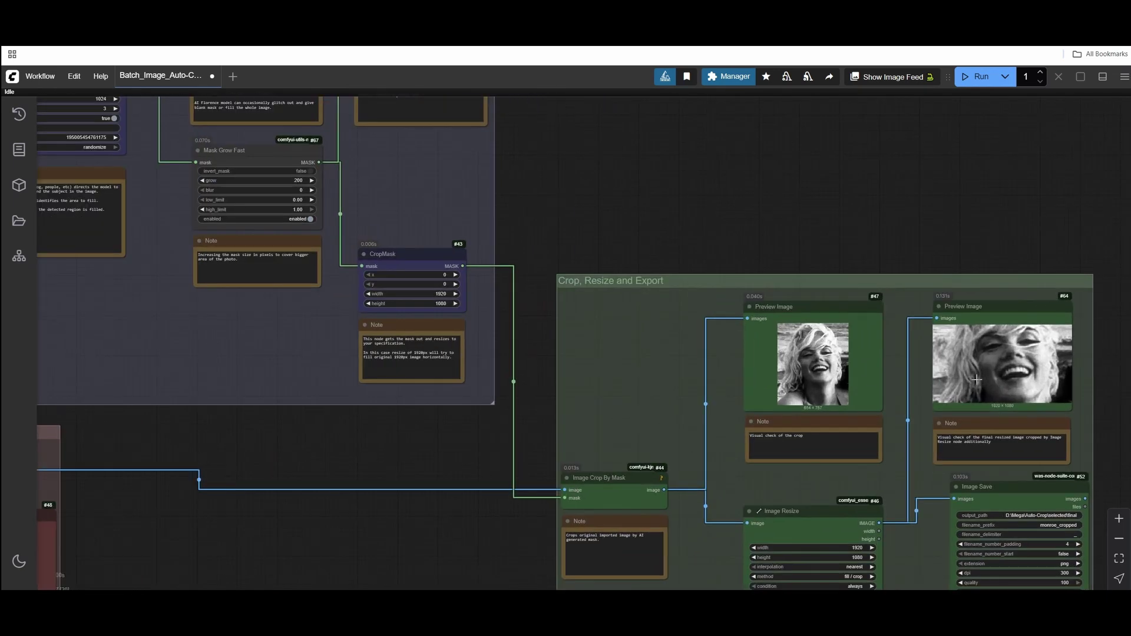
scroll(883, 378, "up", 4)
scroll(641, 285, "down", 10)
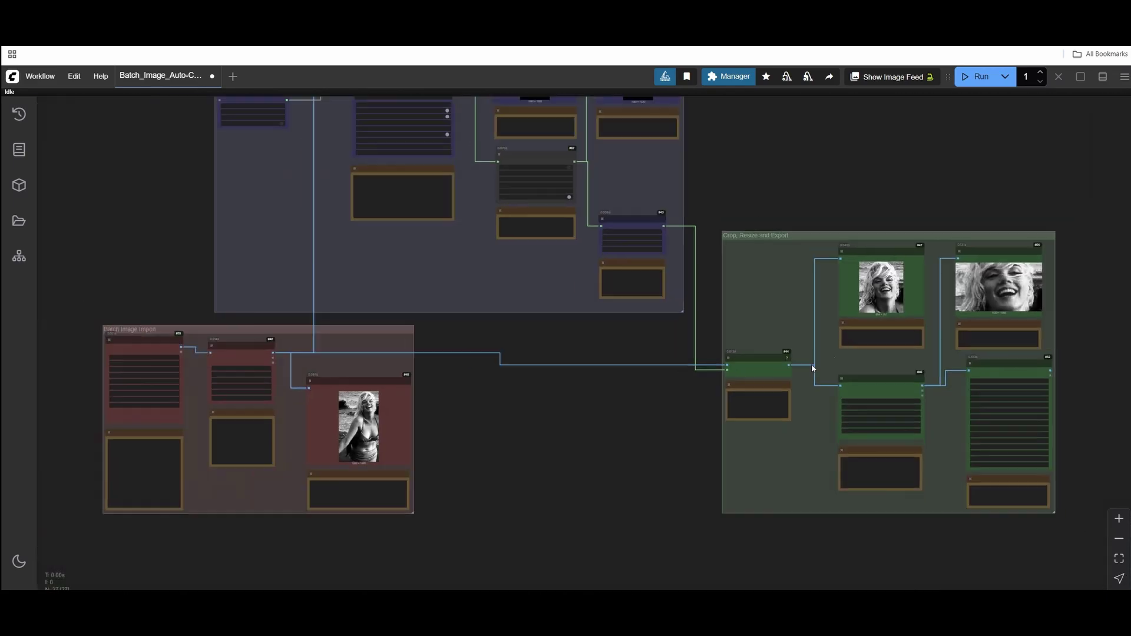
left_click_drag(538, 378, 781, 341)
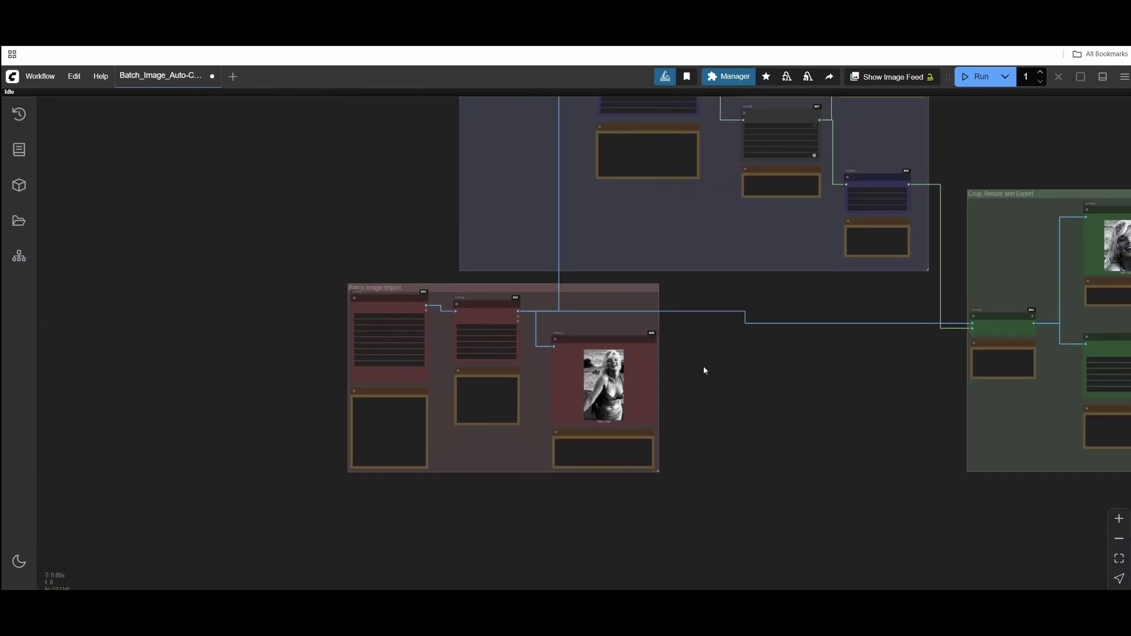
scroll(704, 370, "up", 1)
scroll(727, 425, "up", 1)
scroll(727, 412, "up", 2)
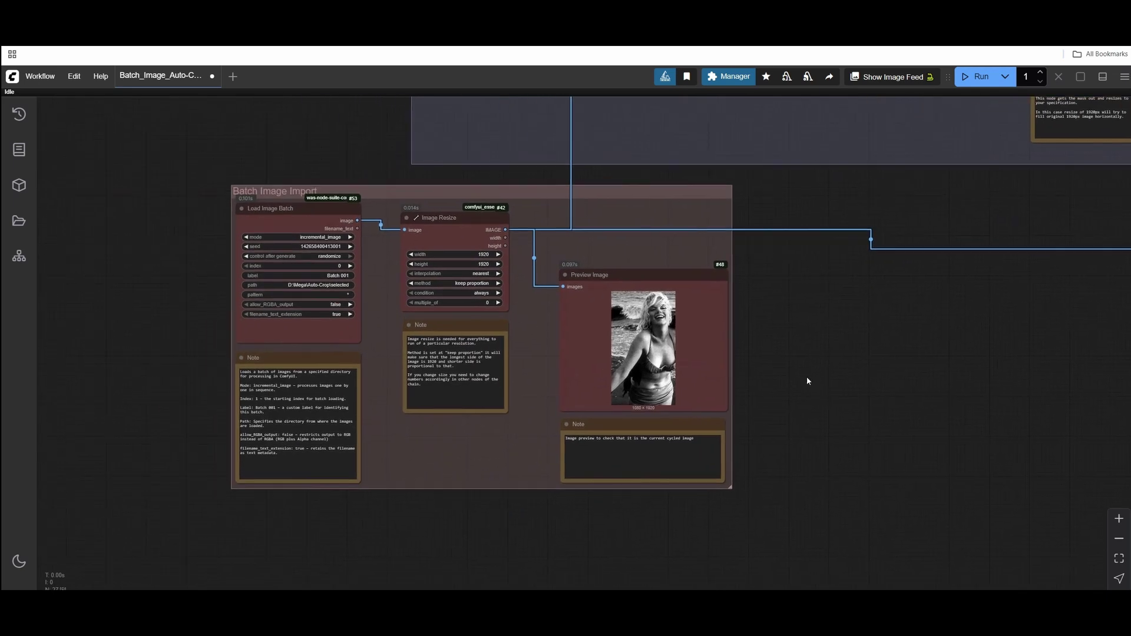
scroll(631, 172, "up", 2)
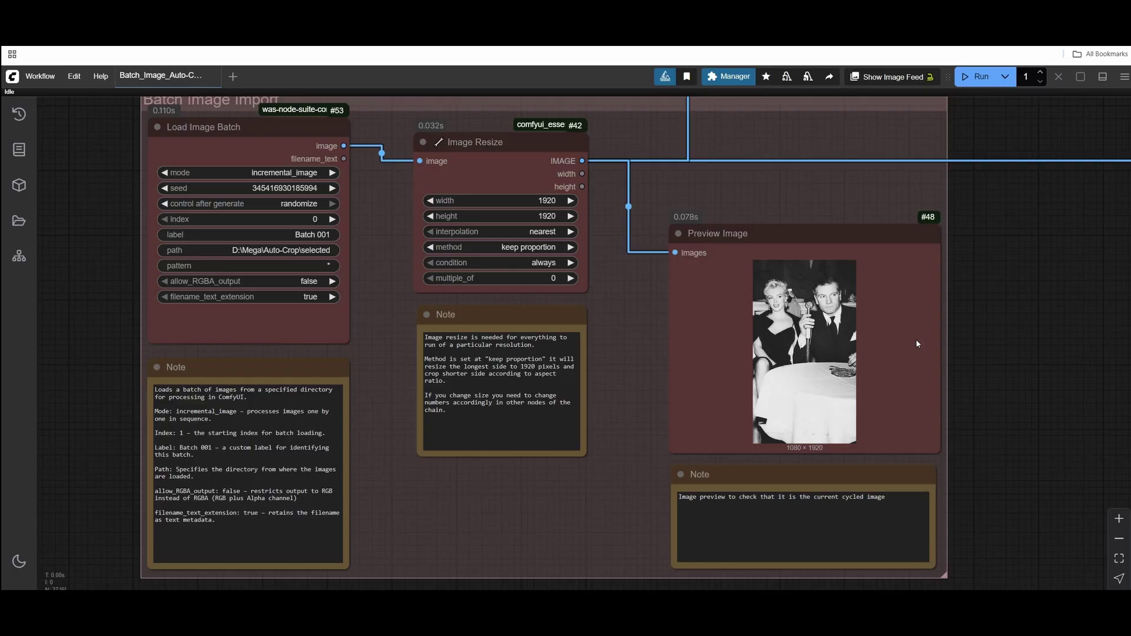
scroll(330, 438, "up", 3)
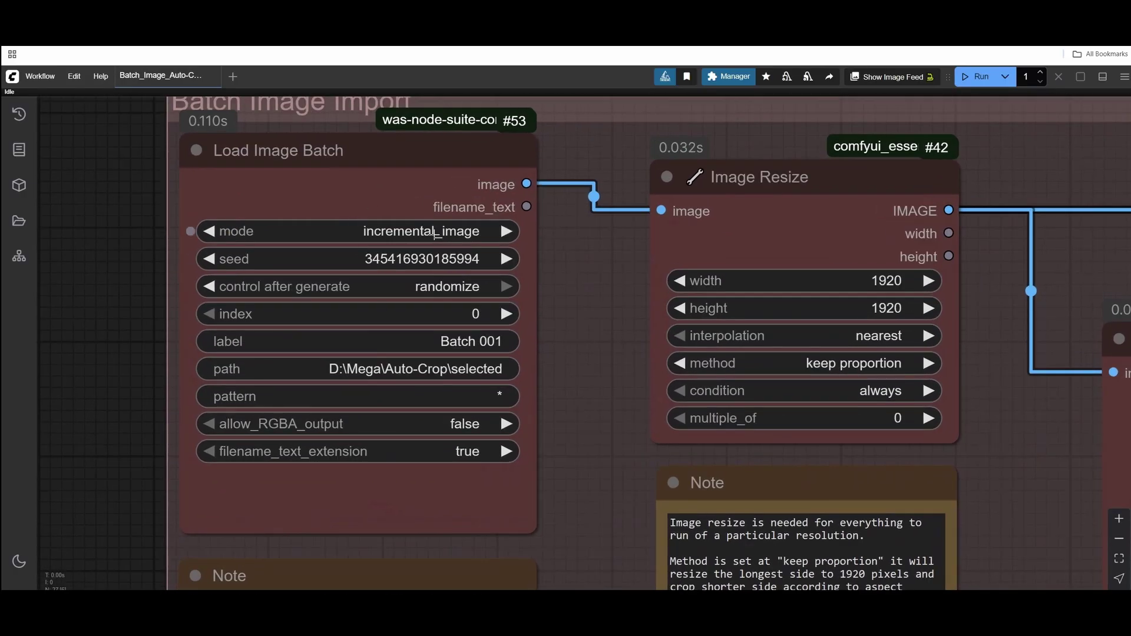
Keep the Load Image Batch mode set to incremental_image
left_click(359, 183)
scroll(358, 182, "up", 1)
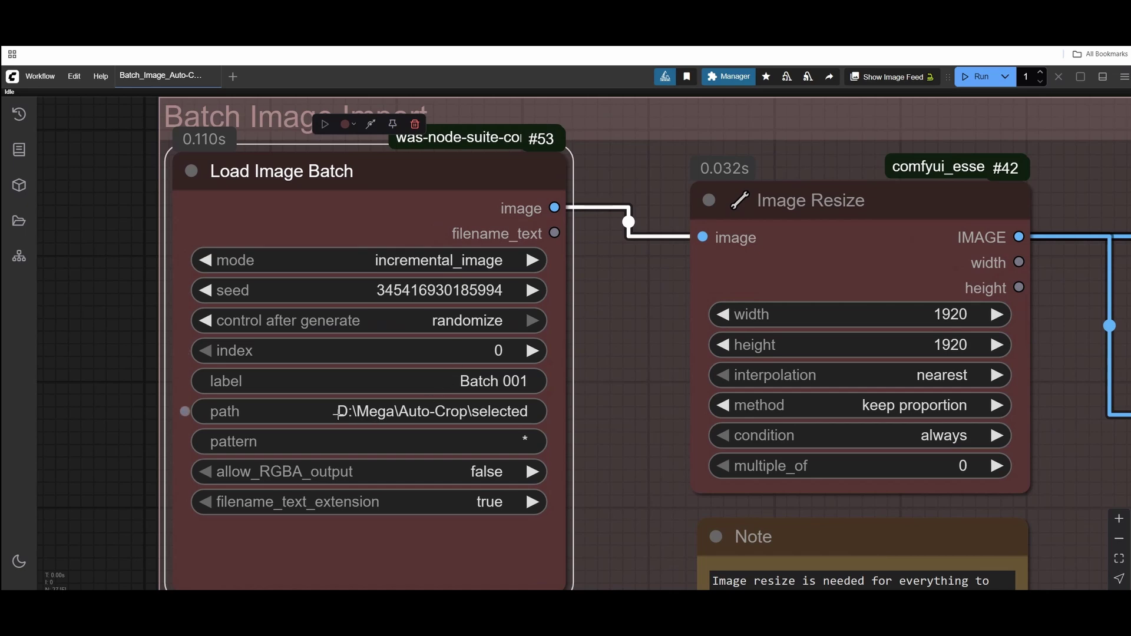
left_click(375, 260)
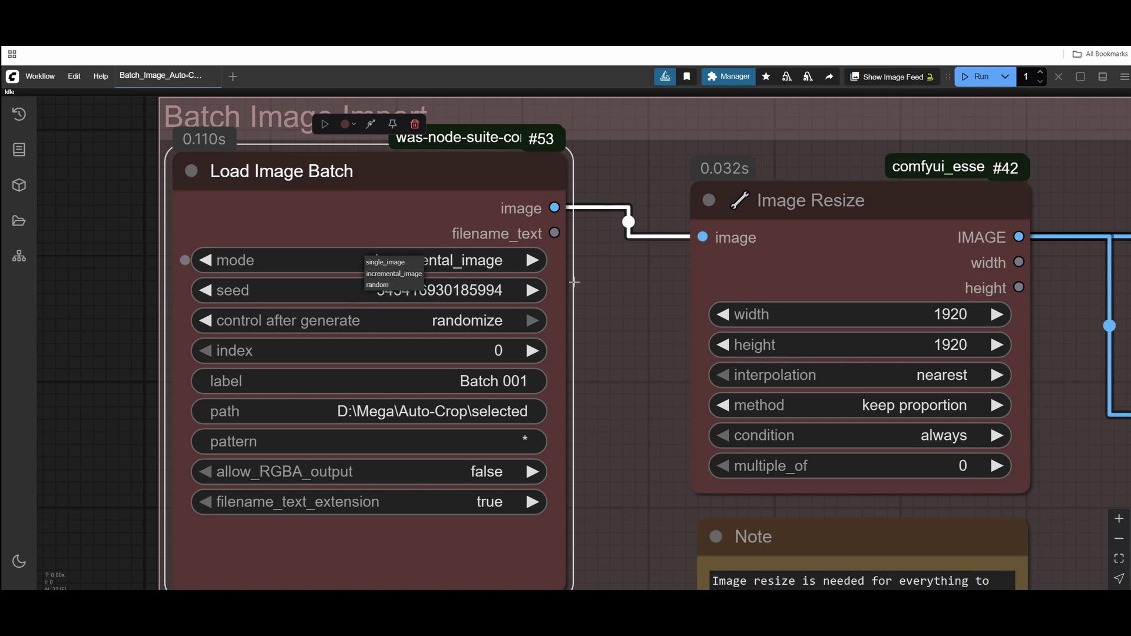
left_click(618, 279)
Queue three more runs of the workflow on the next photos
left_click(975, 79)
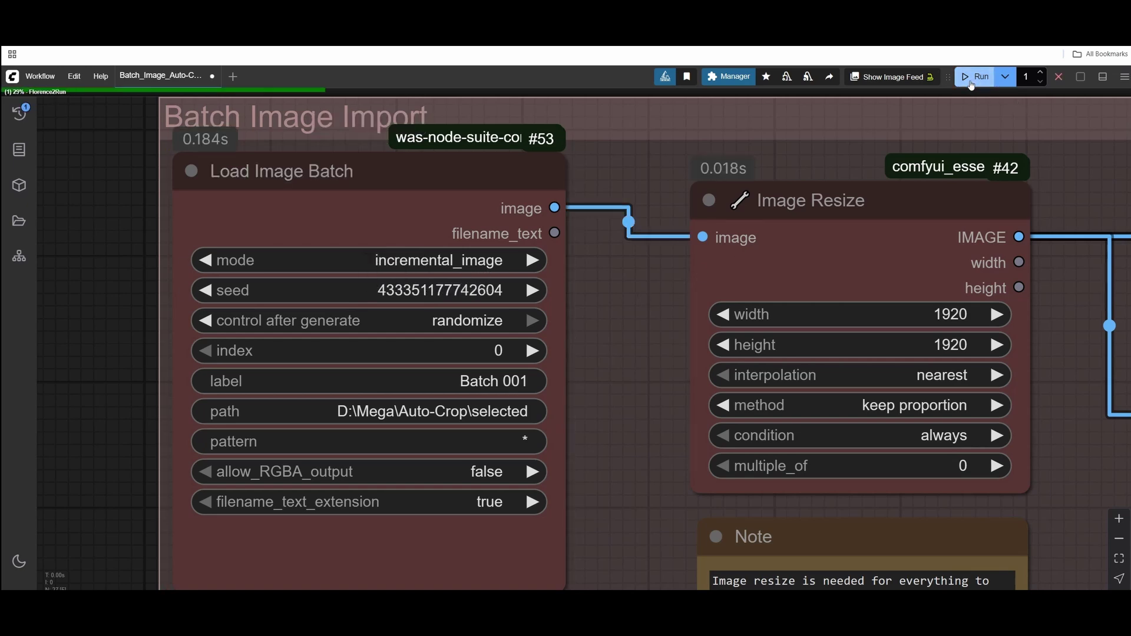
left_click(970, 82)
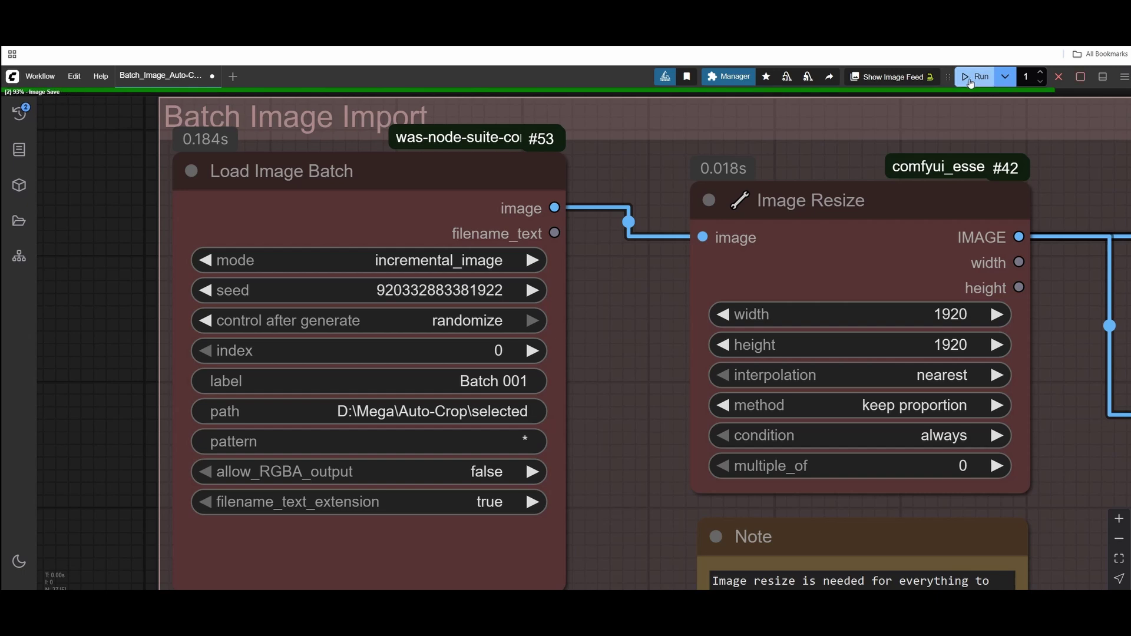
left_click(970, 82)
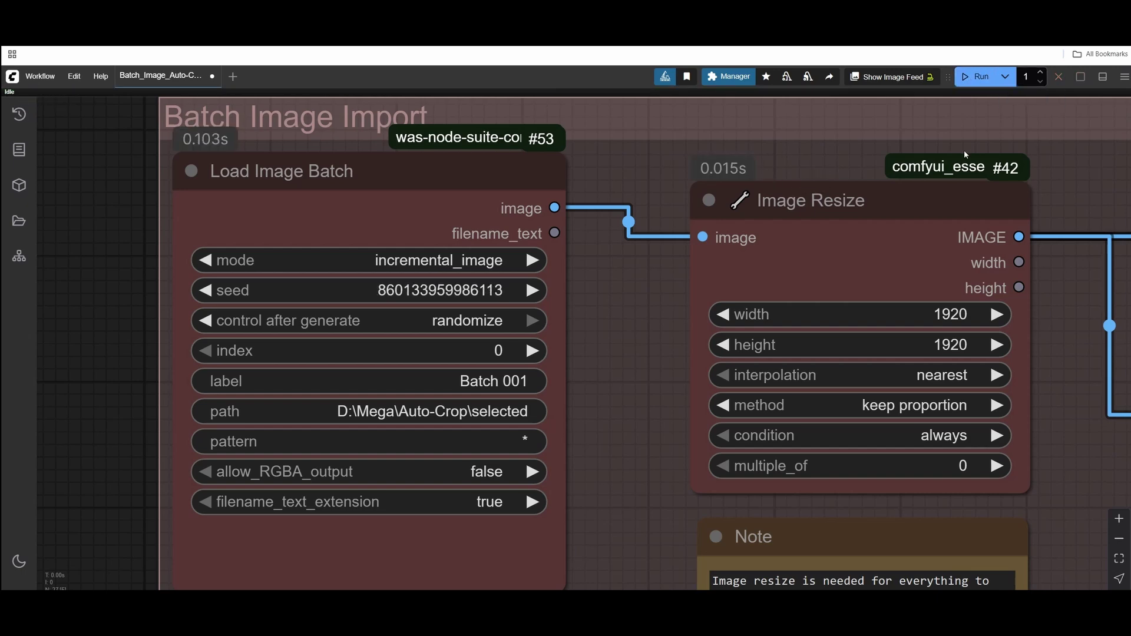
Clear the batch count value and check the run mode options without changing them
double_click(1027, 76)
type("3")
double_click(1028, 76)
type("1")
key("BackSpace")
key("BackSpace")
left_click(1004, 77)
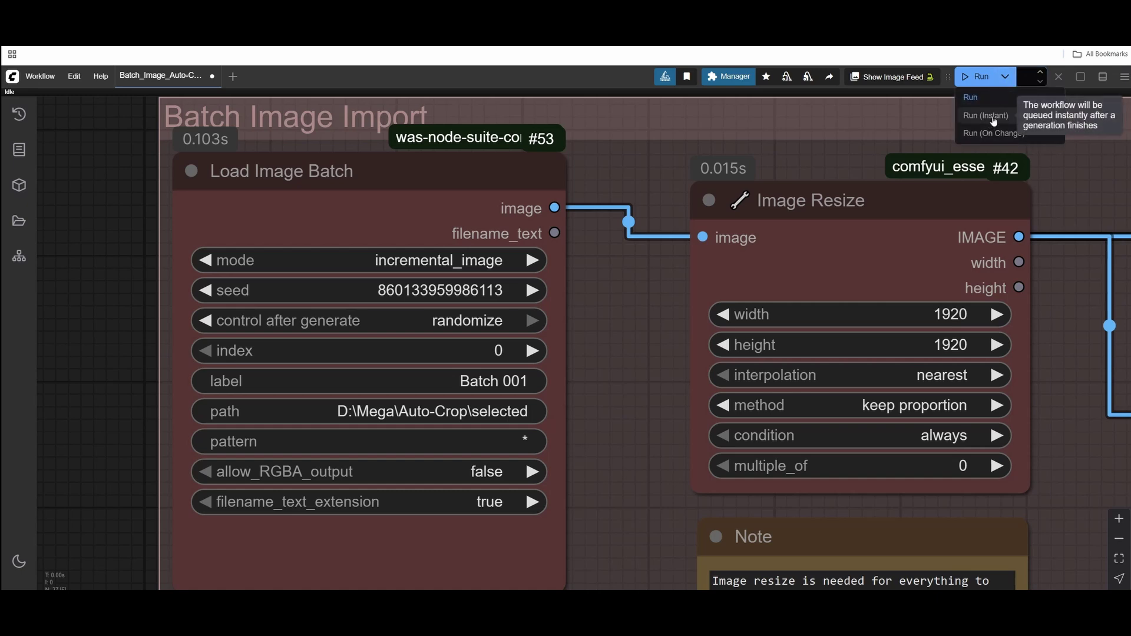
left_click(861, 183)
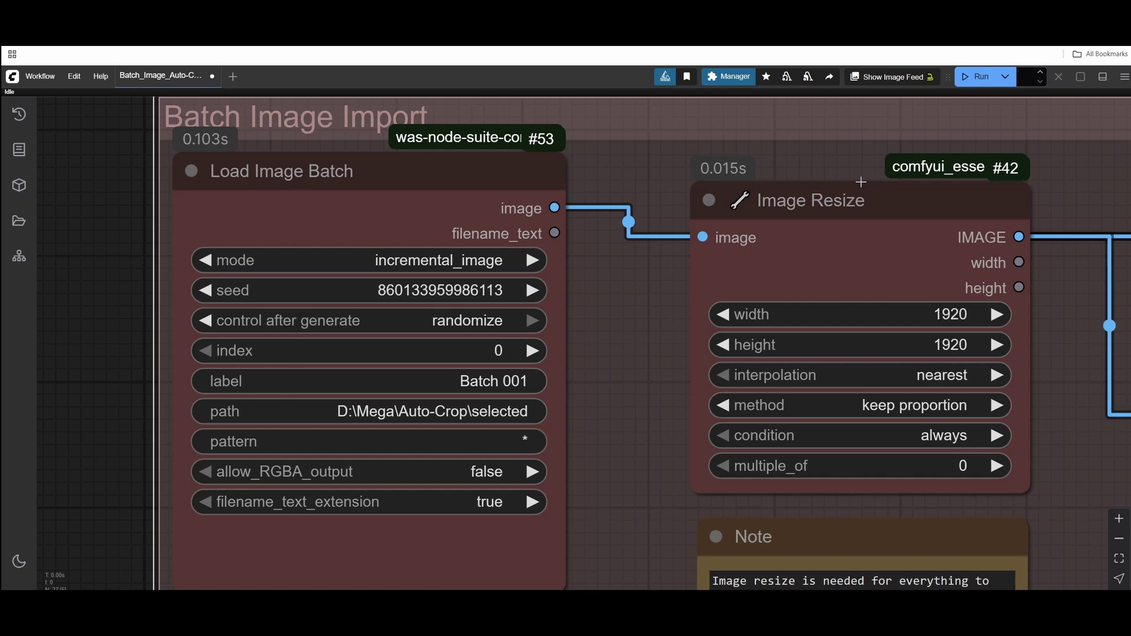
left_click_drag(871, 220, 571, 182)
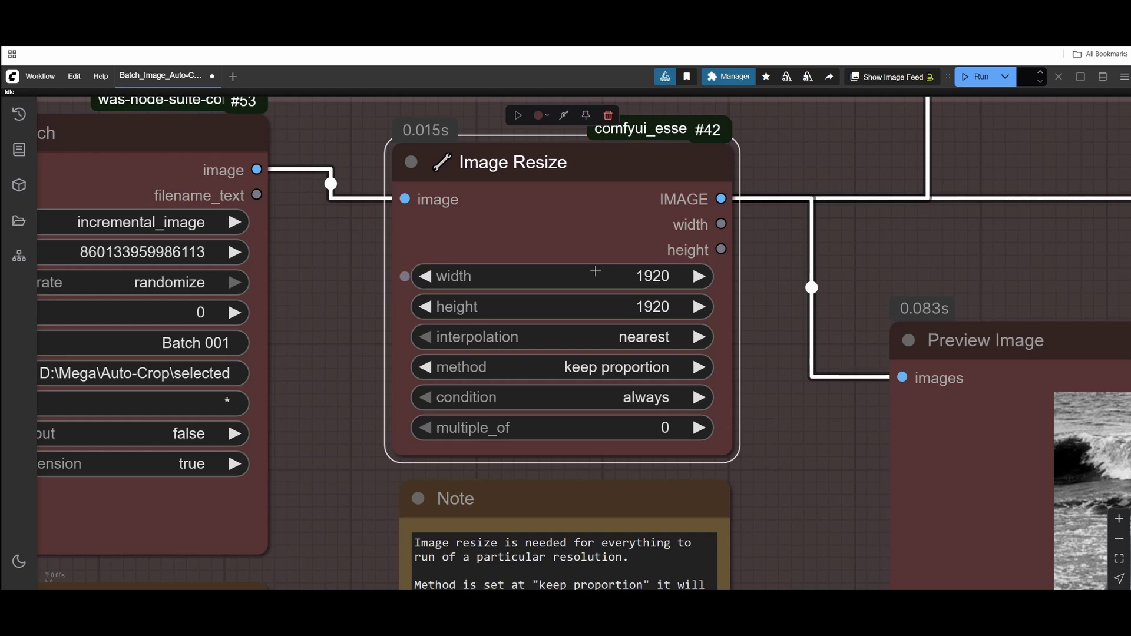
left_click(594, 273)
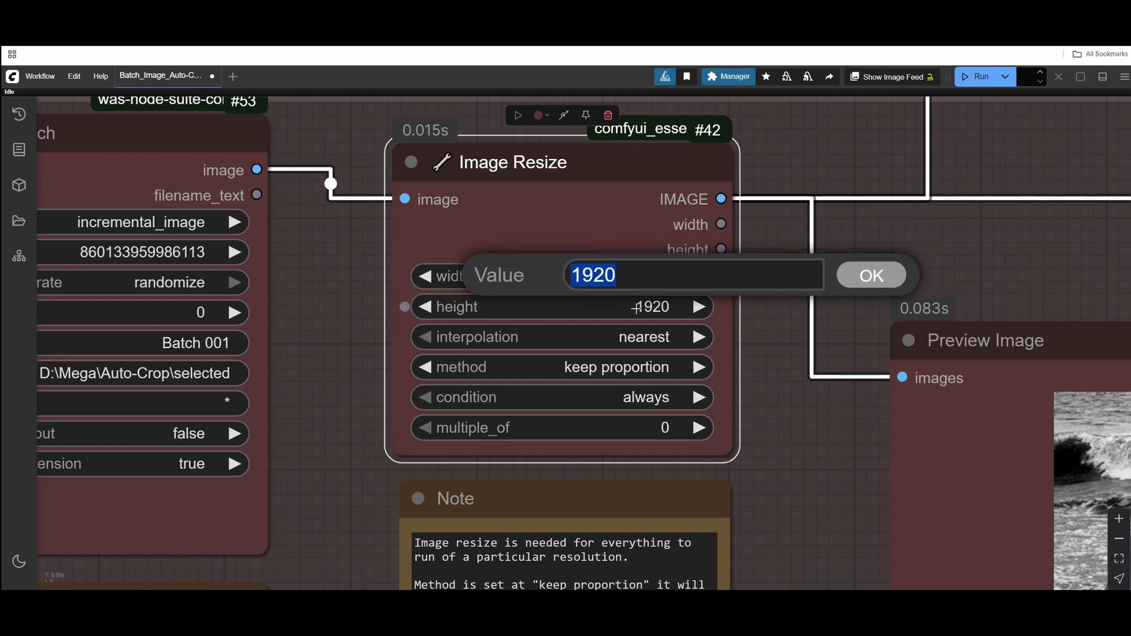
left_click(781, 409)
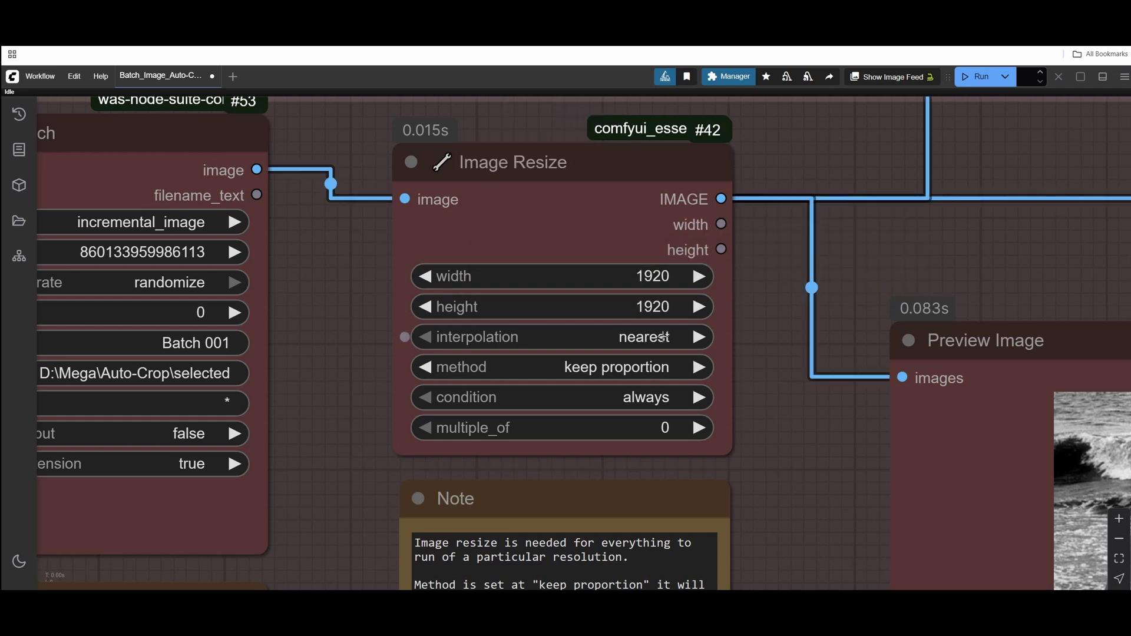
left_click_drag(609, 468, 577, 380)
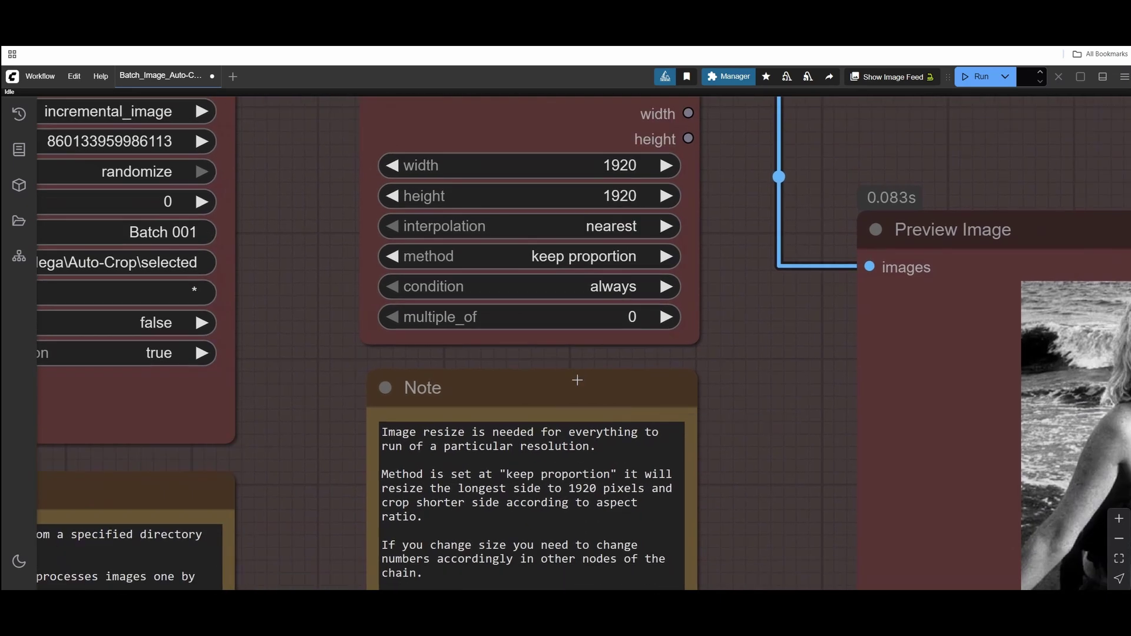
left_click_drag(788, 467, 567, 375)
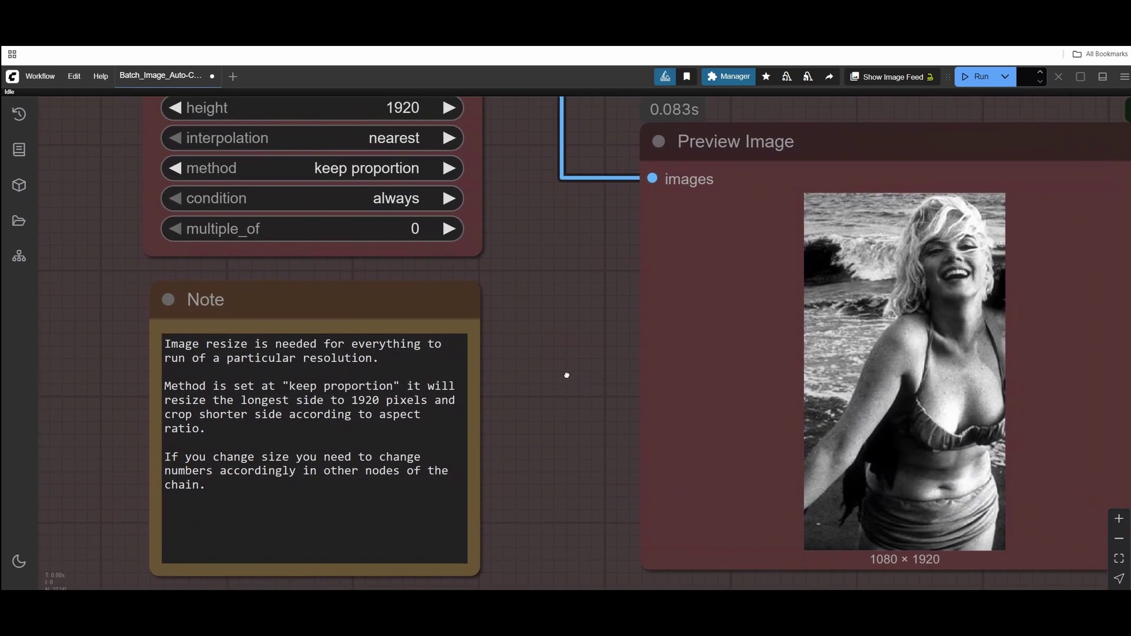
left_click_drag(503, 366, 476, 379)
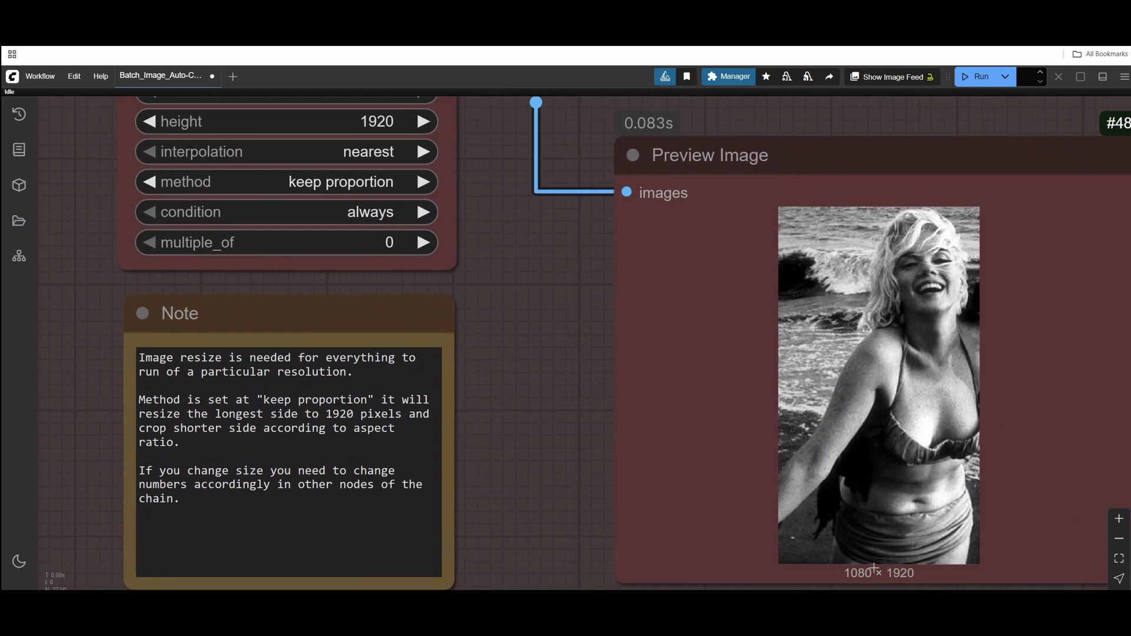
scroll(872, 572, "down", 5)
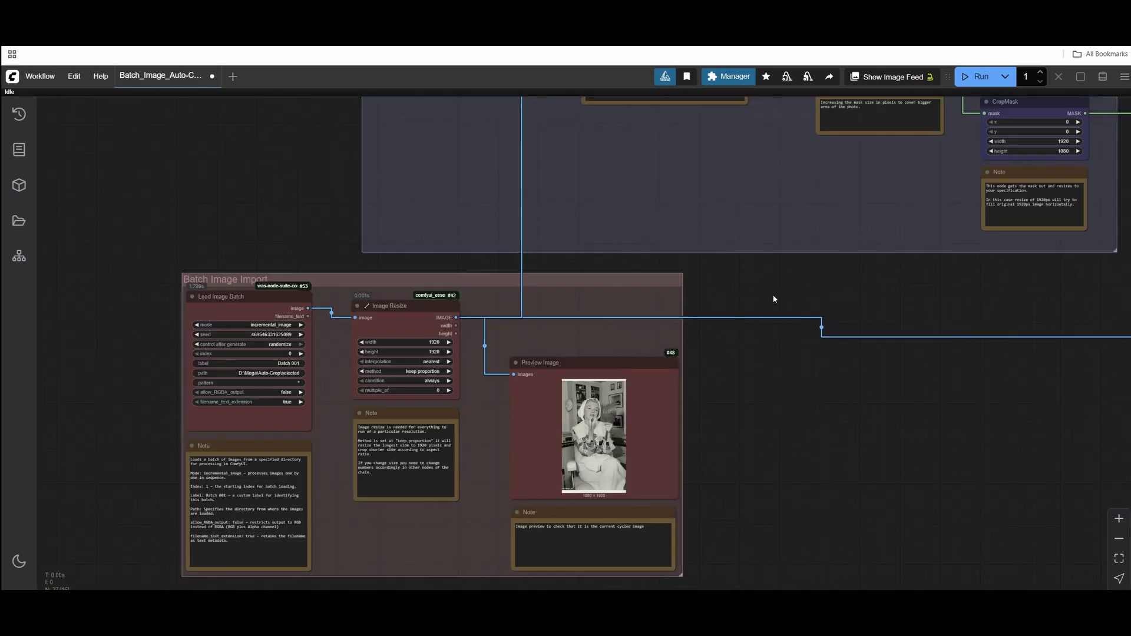
Open the Florence2ModelLoader's model dropdown in the AI Mask Creation group
left_click_drag(775, 300, 607, 362)
scroll(606, 362, "up", 2)
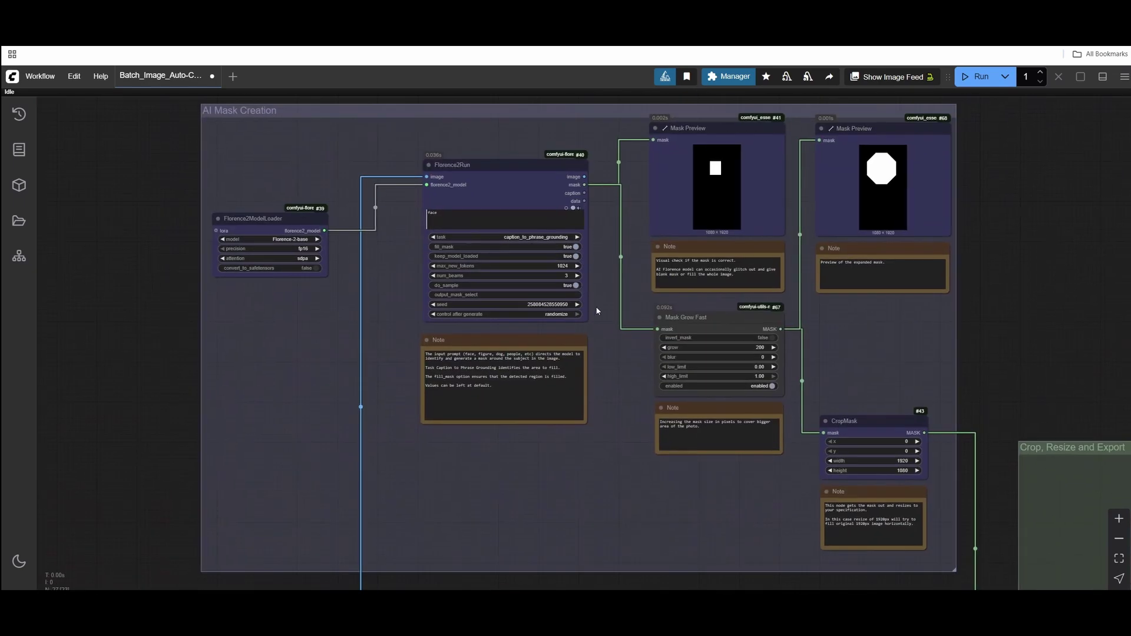
scroll(590, 294, "up", 2)
scroll(665, 333, "up", 2)
scroll(666, 333, "up", 2)
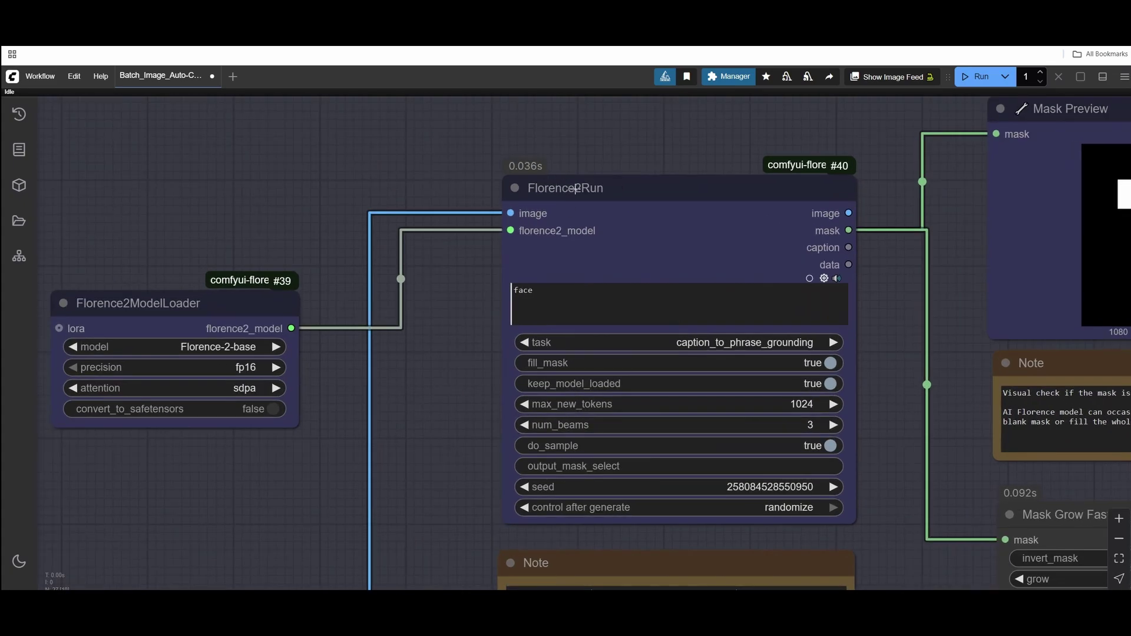
left_click(240, 304)
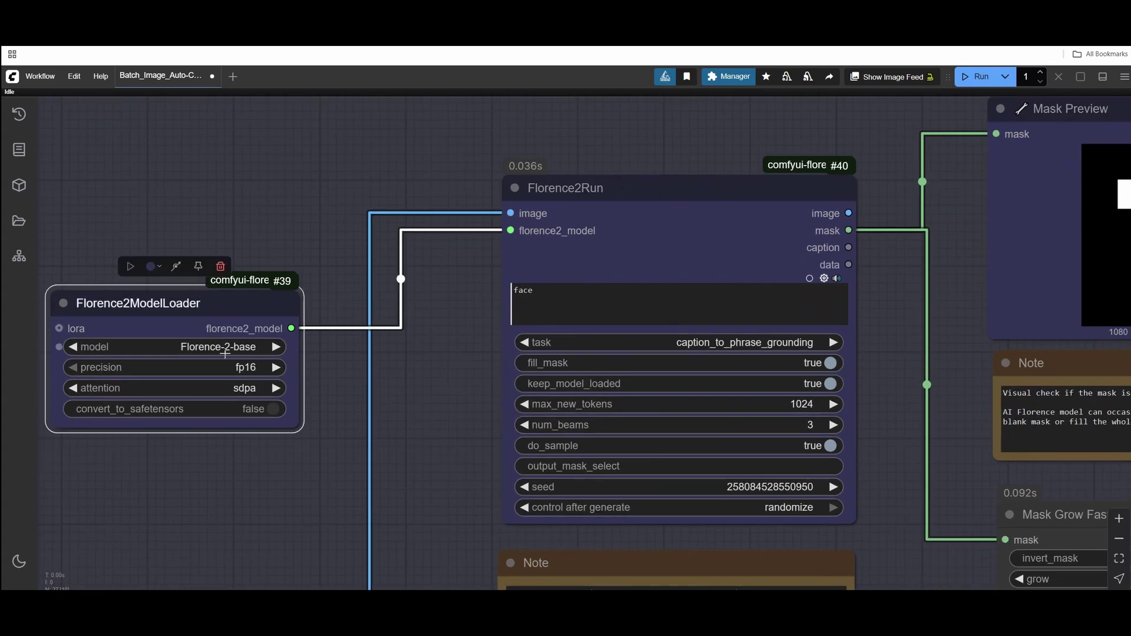
scroll(415, 332, "up", 2)
scroll(412, 332, "up", 2)
left_click(409, 329)
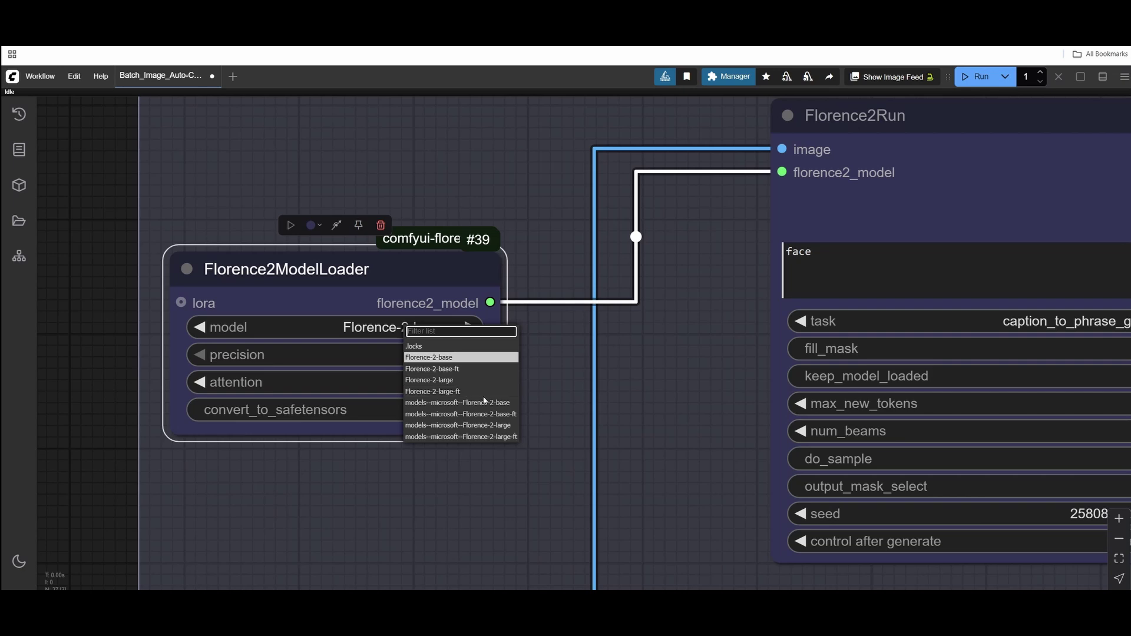
left_click_drag(661, 354, 552, 367)
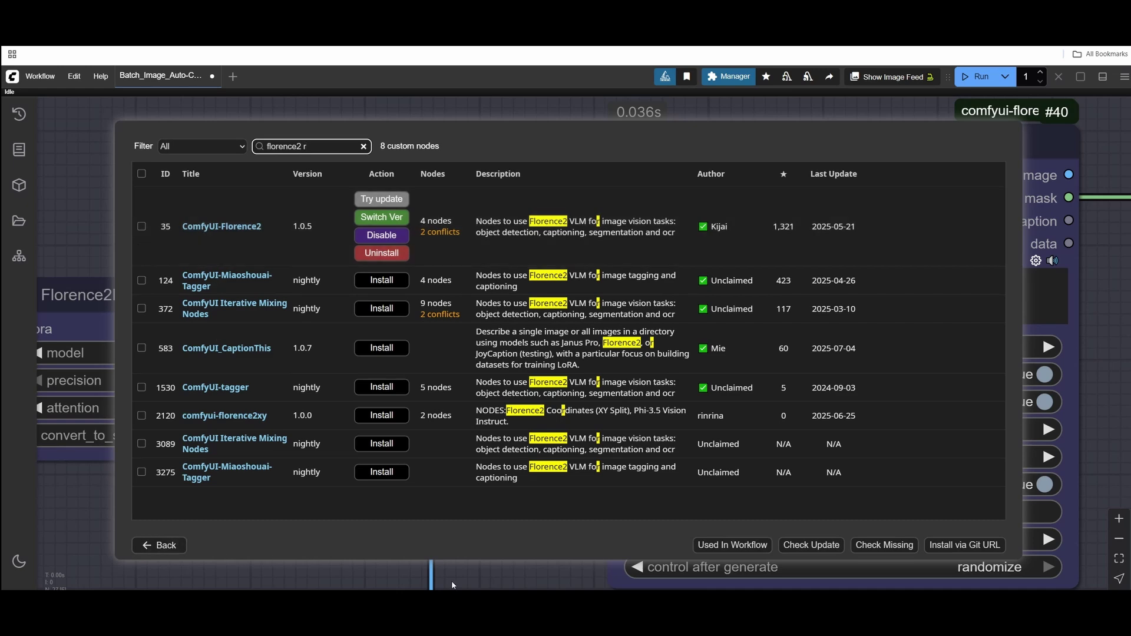
Close the Manager and reopen the Florence2ModelLoader list, keeping Florence-2-base
left_click(177, 549)
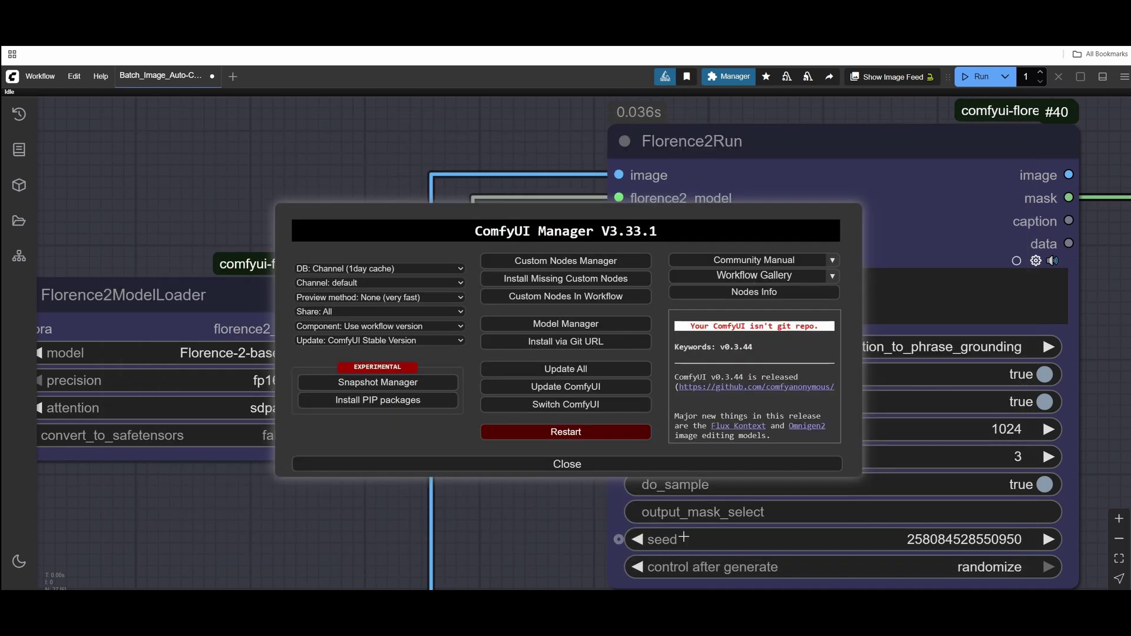
left_click(568, 465)
left_click(194, 301)
scroll(190, 295, "up", 2)
left_click(362, 331)
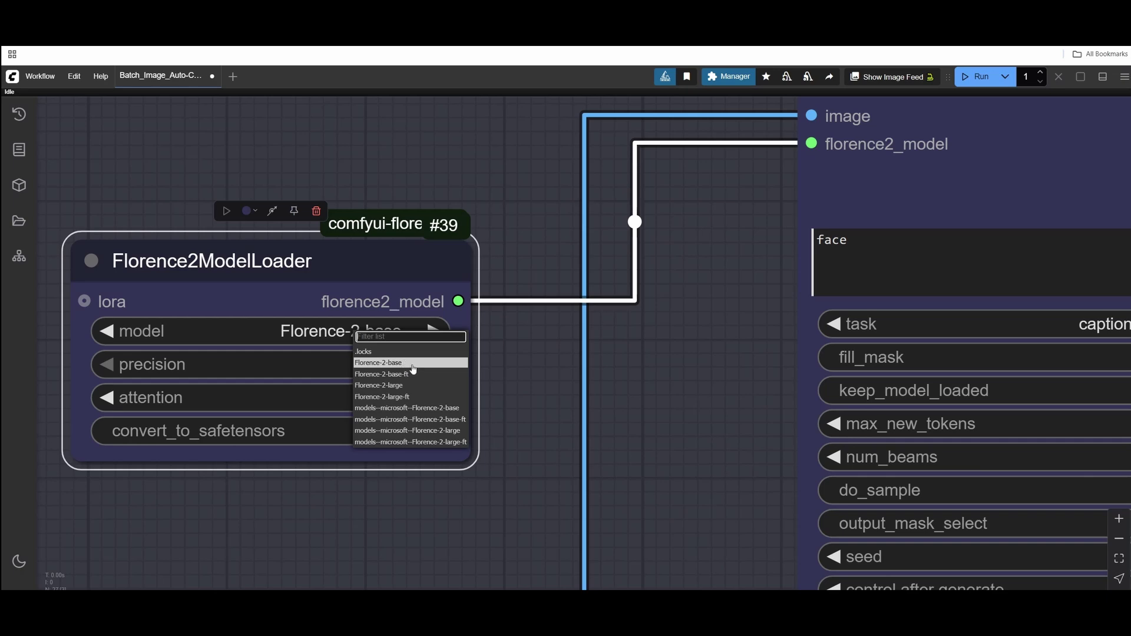
left_click(413, 369)
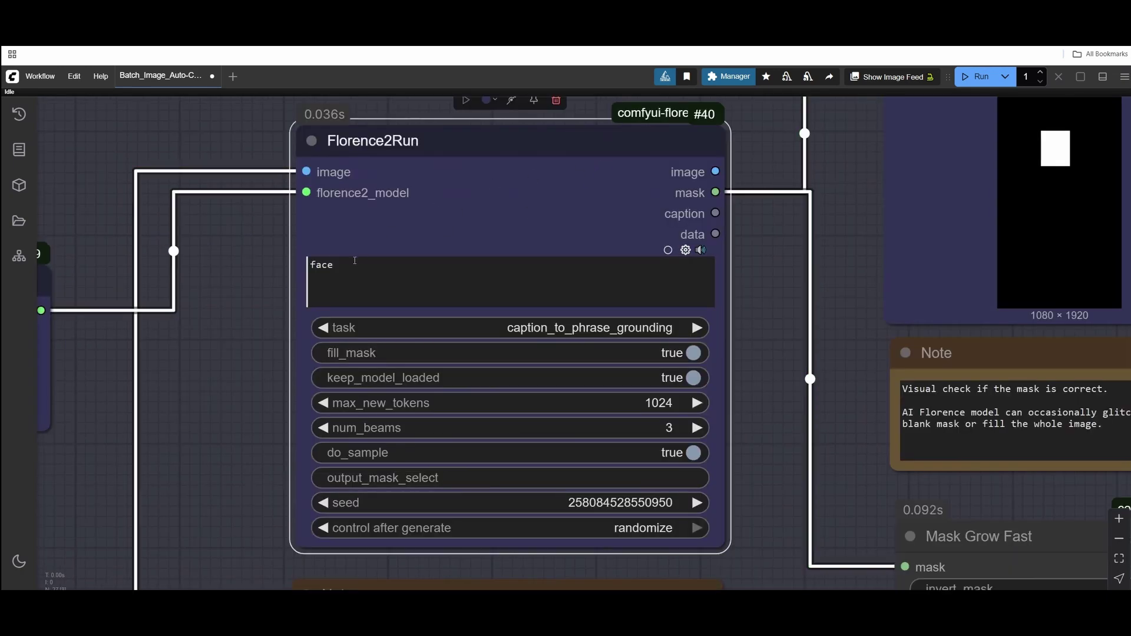
Leave the prompt as 'face' and the model as Florence-2-base
double_click(339, 272)
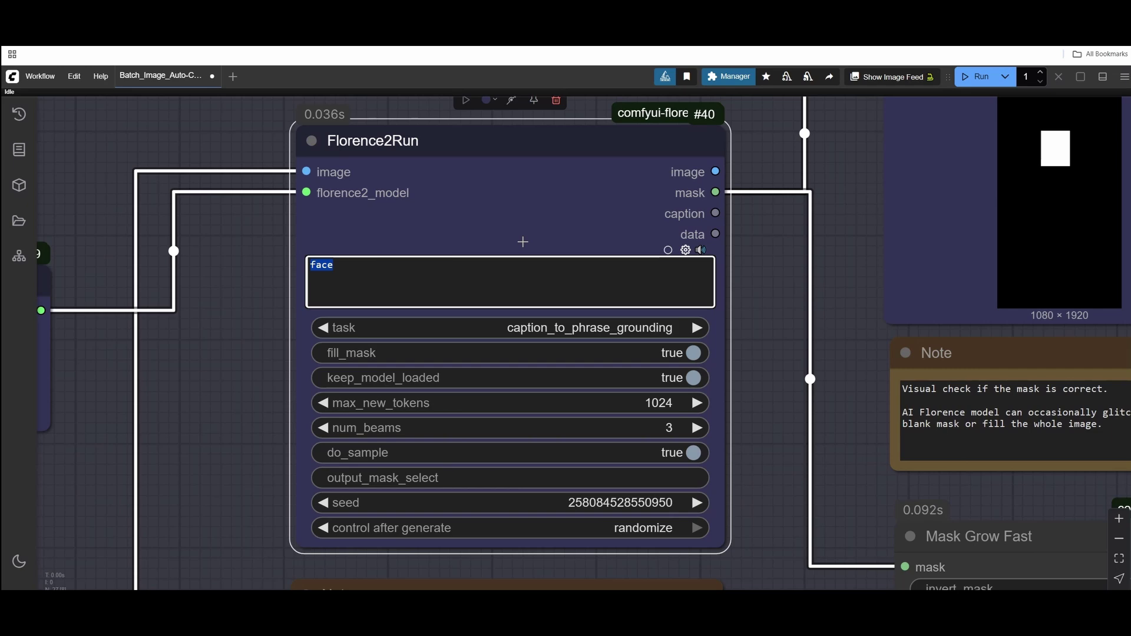
left_click(802, 238)
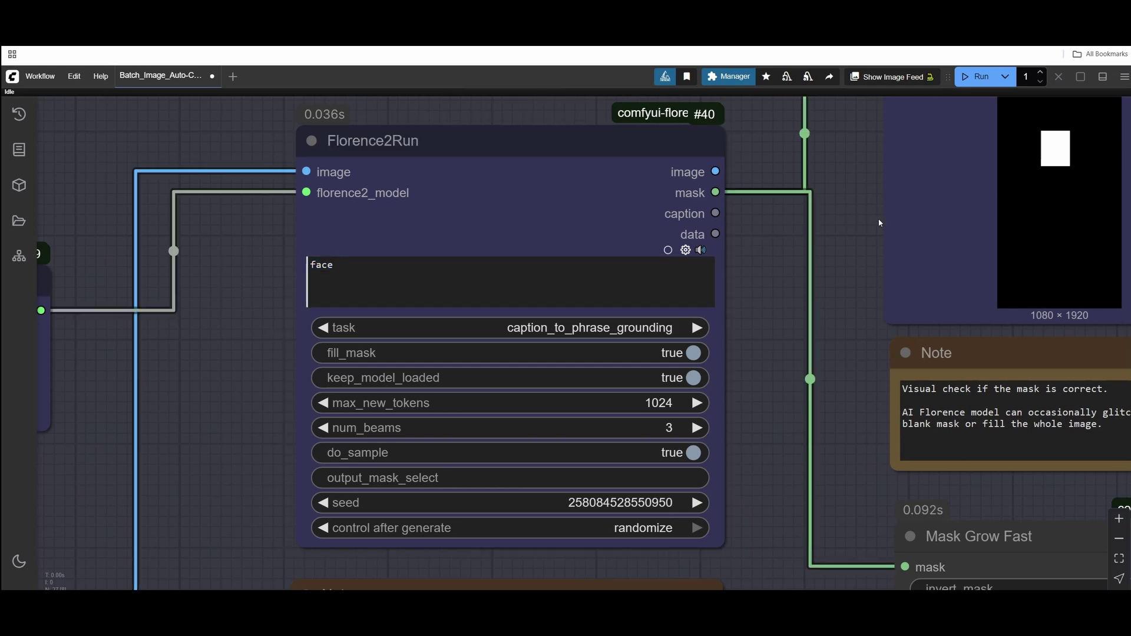
scroll(849, 237, "right", 5)
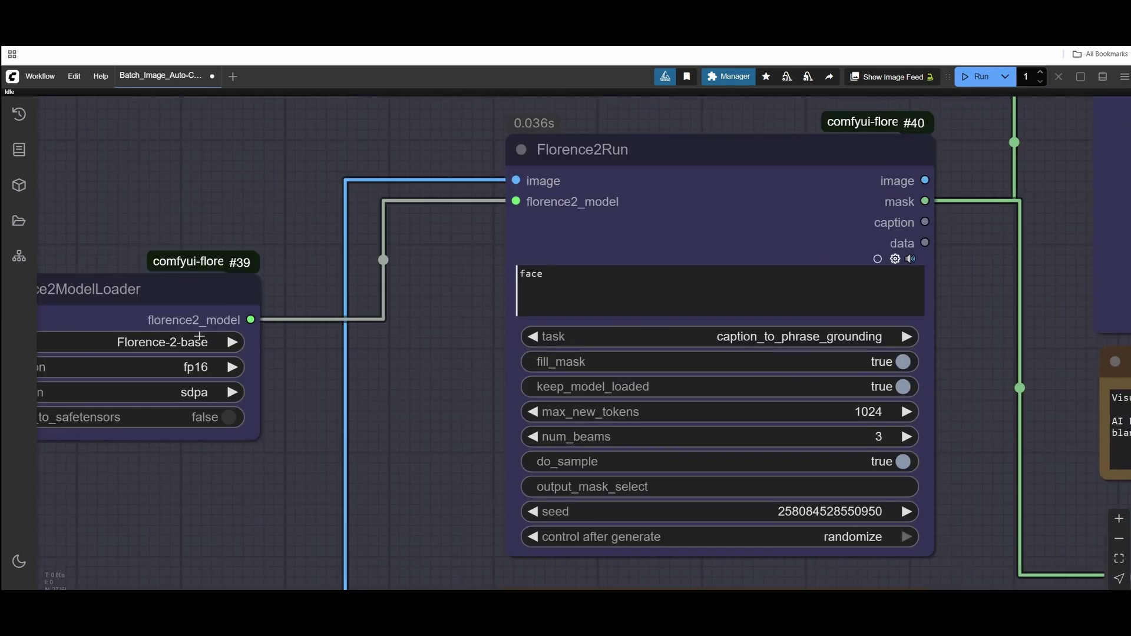
left_click(200, 338)
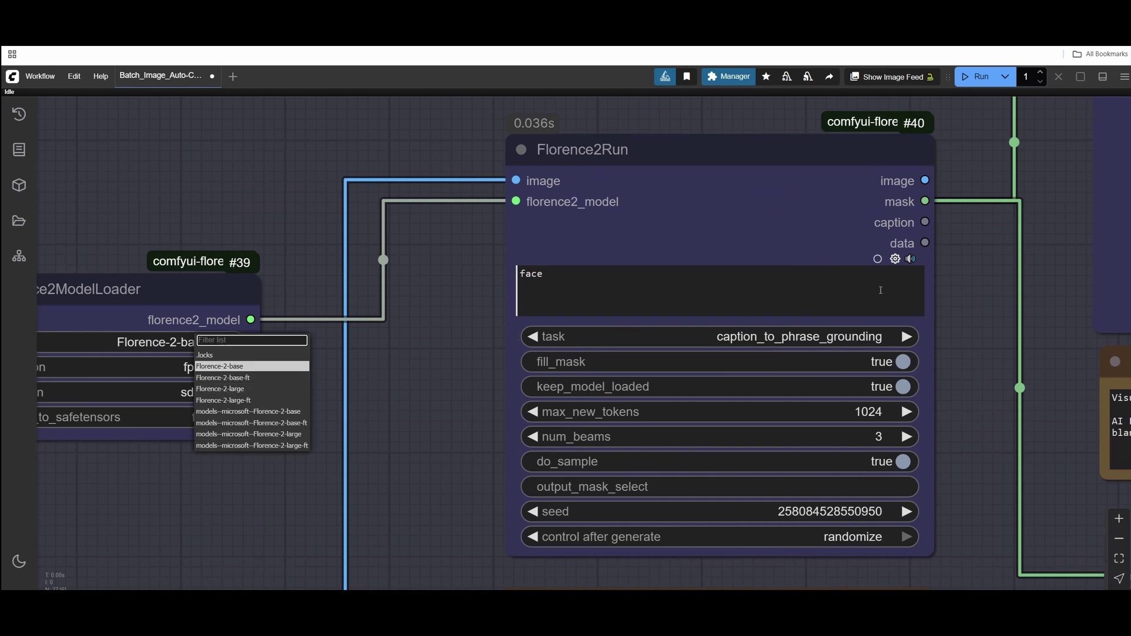
left_click_drag(955, 286, 625, 320)
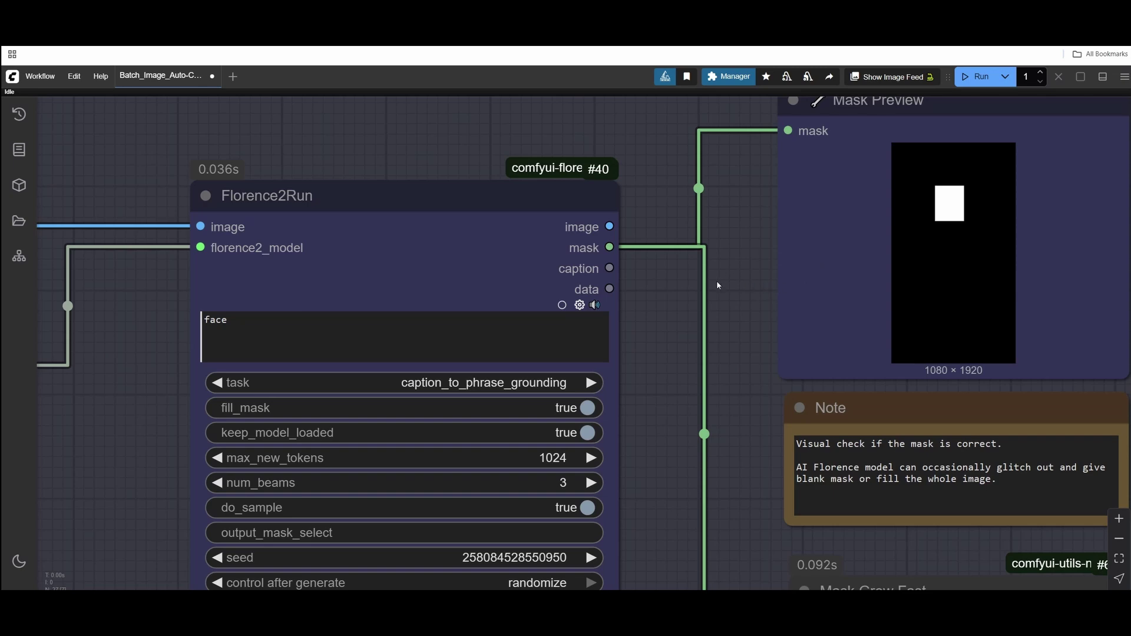
scroll(717, 279, "down", 1)
Keep caption_to_phrase_grounding as the Florence2Run task and view the mask preview
left_click(512, 335)
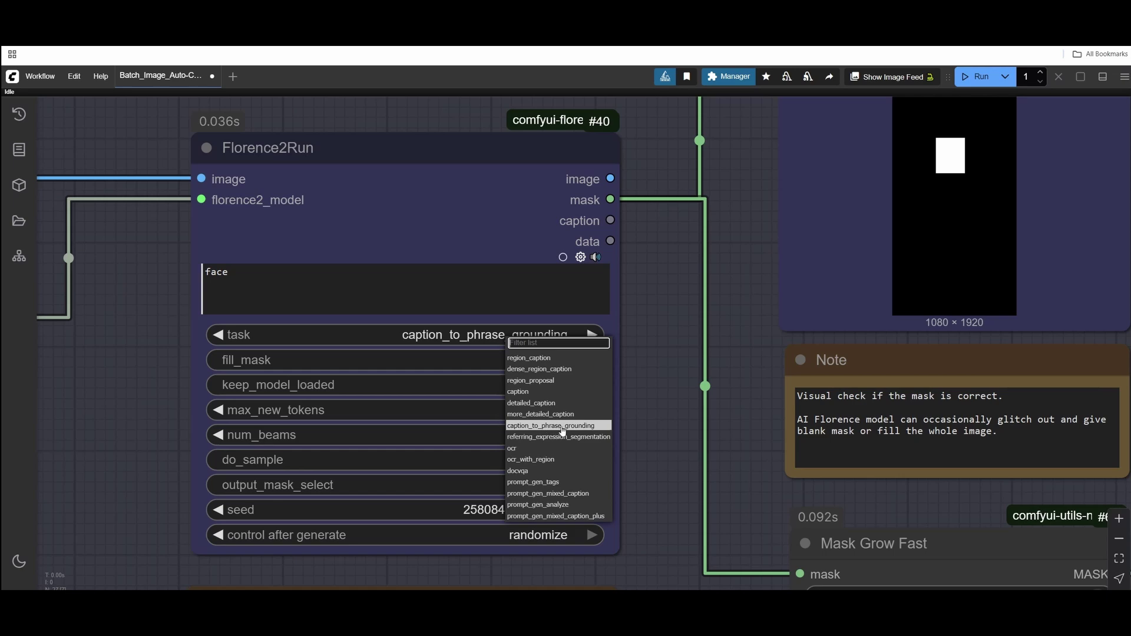
left_click(563, 431)
left_click(443, 138)
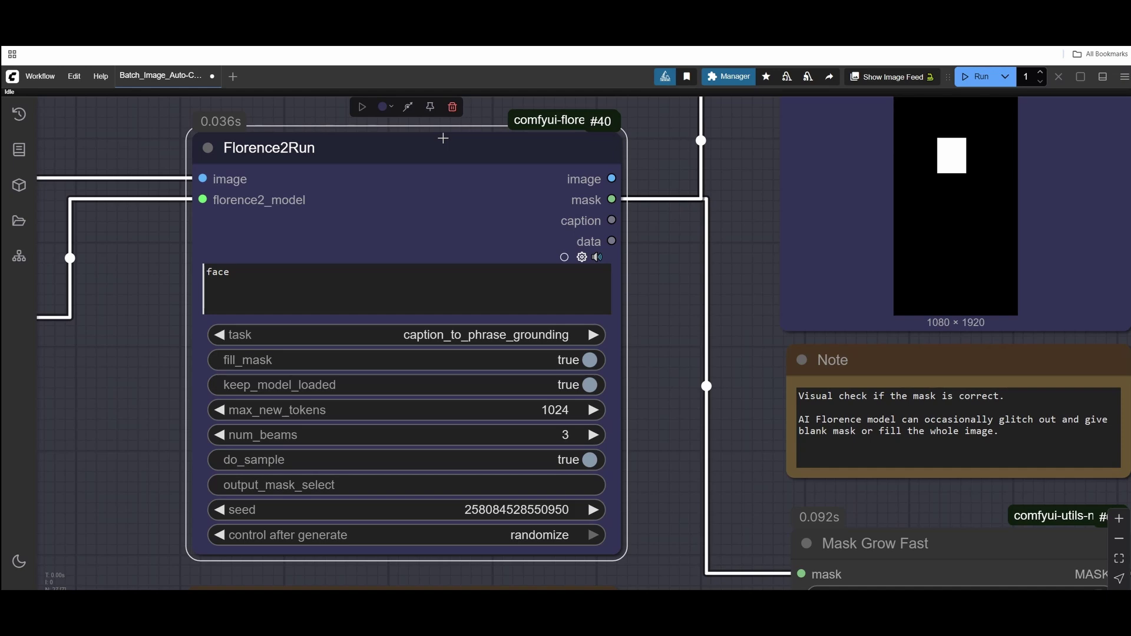
scroll(444, 230, "left", 5)
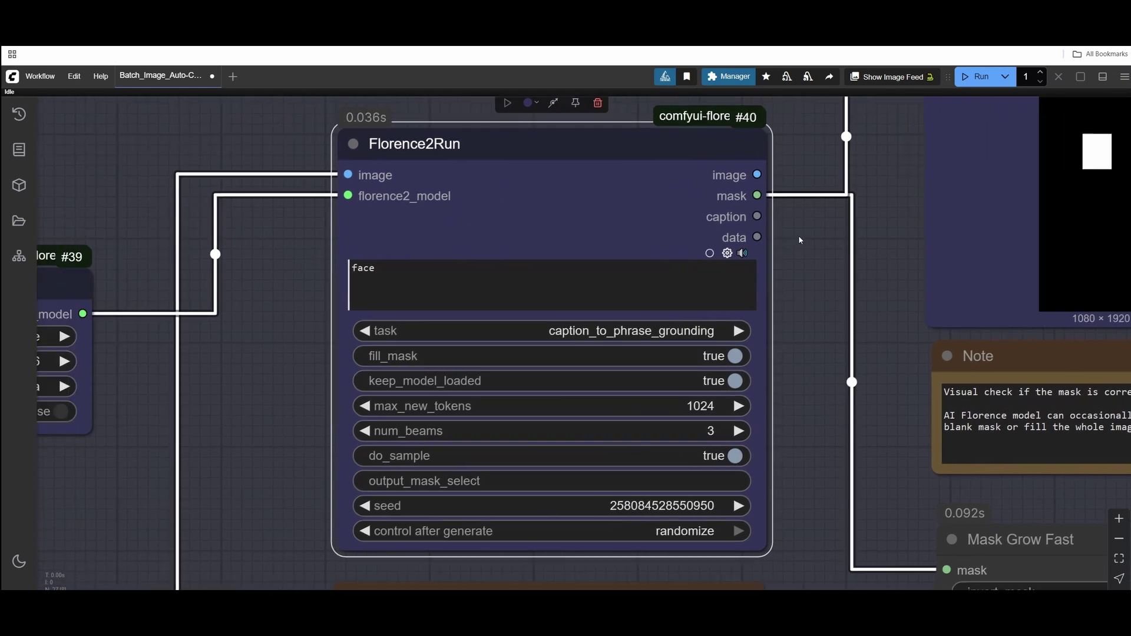
left_click_drag(844, 269, 666, 304)
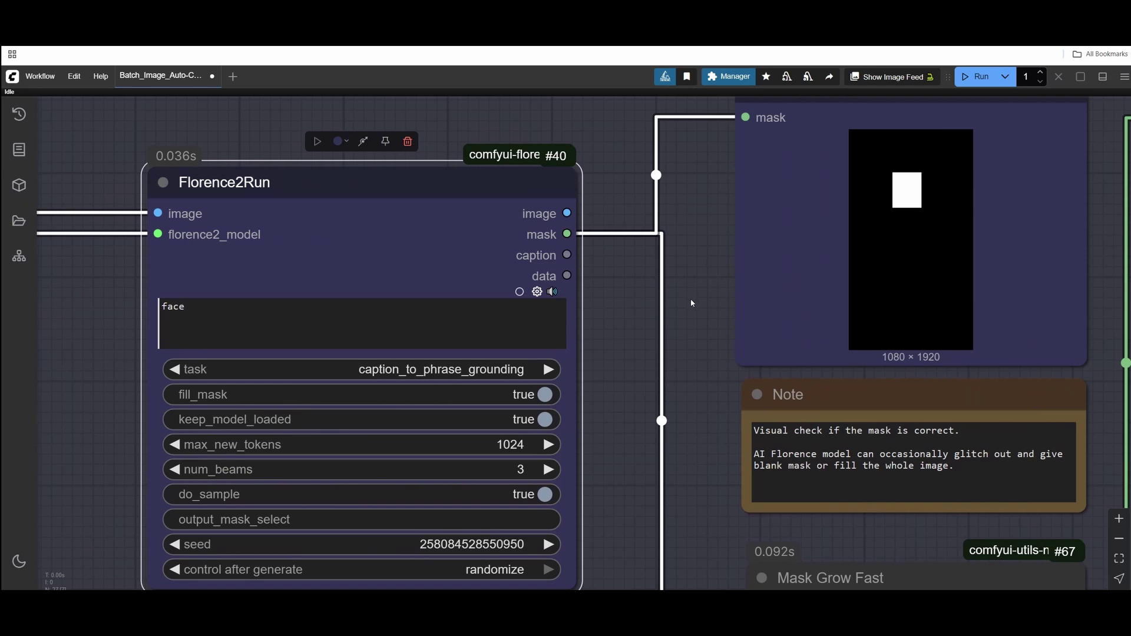
scroll(735, 288, "down", 2)
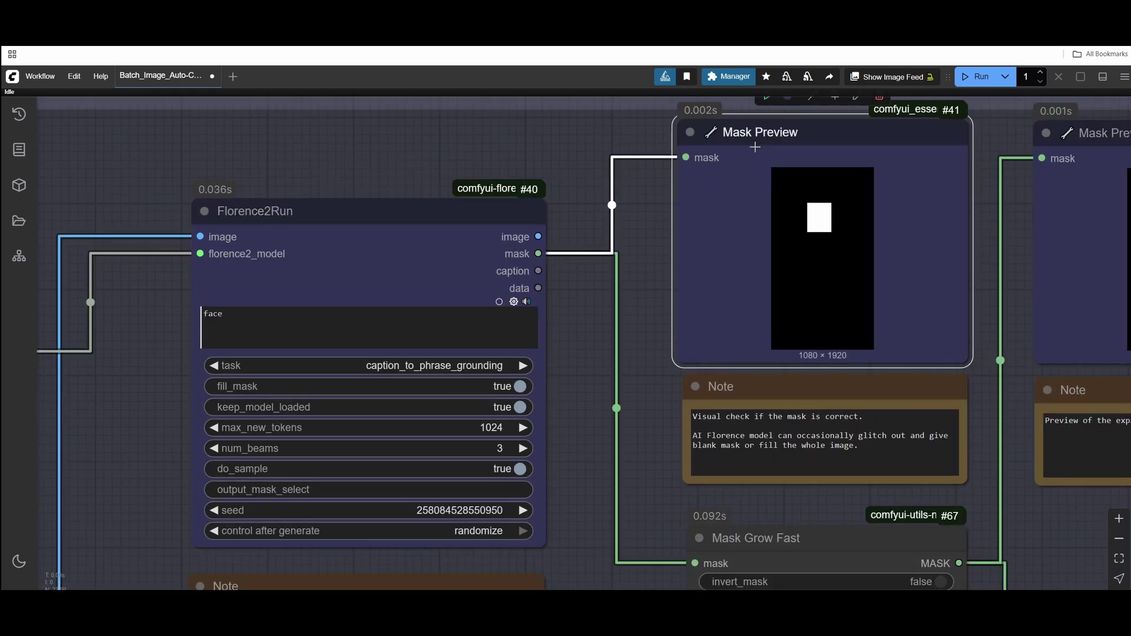
Queue the workflow twice until the Mask Preview shows only a small face box
key("ctrl+Return")
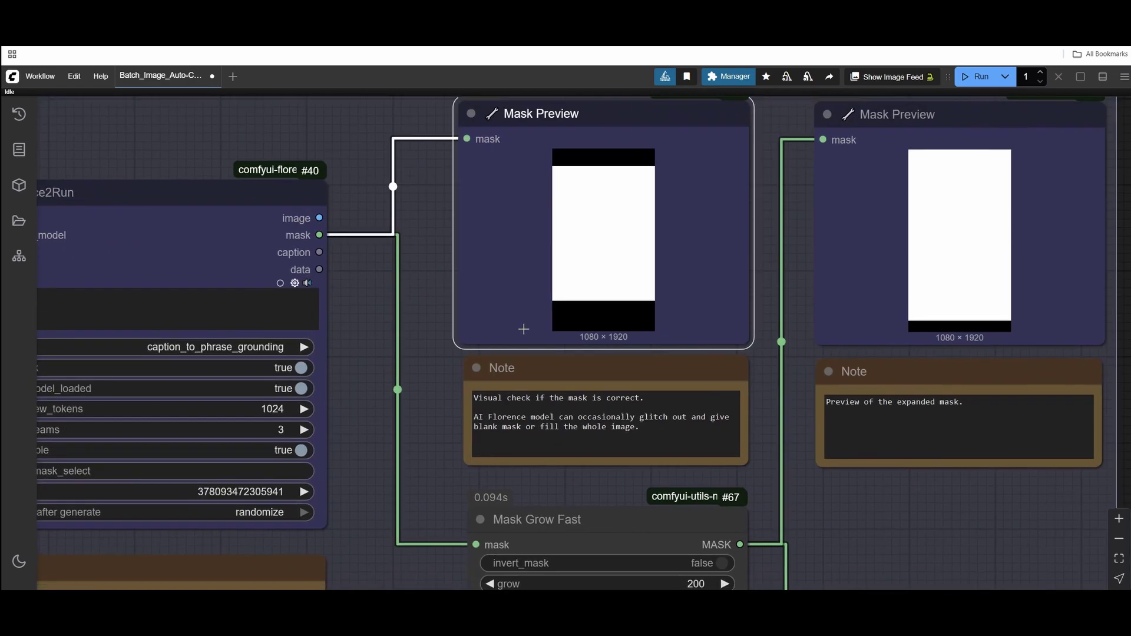
scroll(522, 328, "down", 5)
left_click_drag(640, 308, 772, 243)
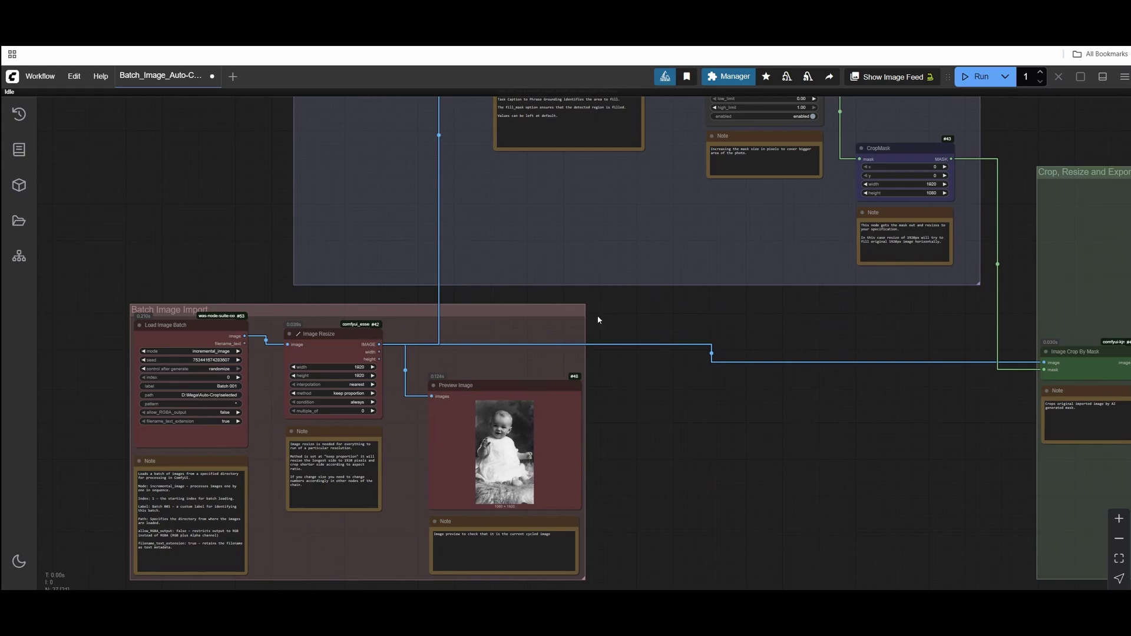
left_click_drag(598, 321, 554, 518)
scroll(698, 339, "up", 5)
key("ctrl+Return")
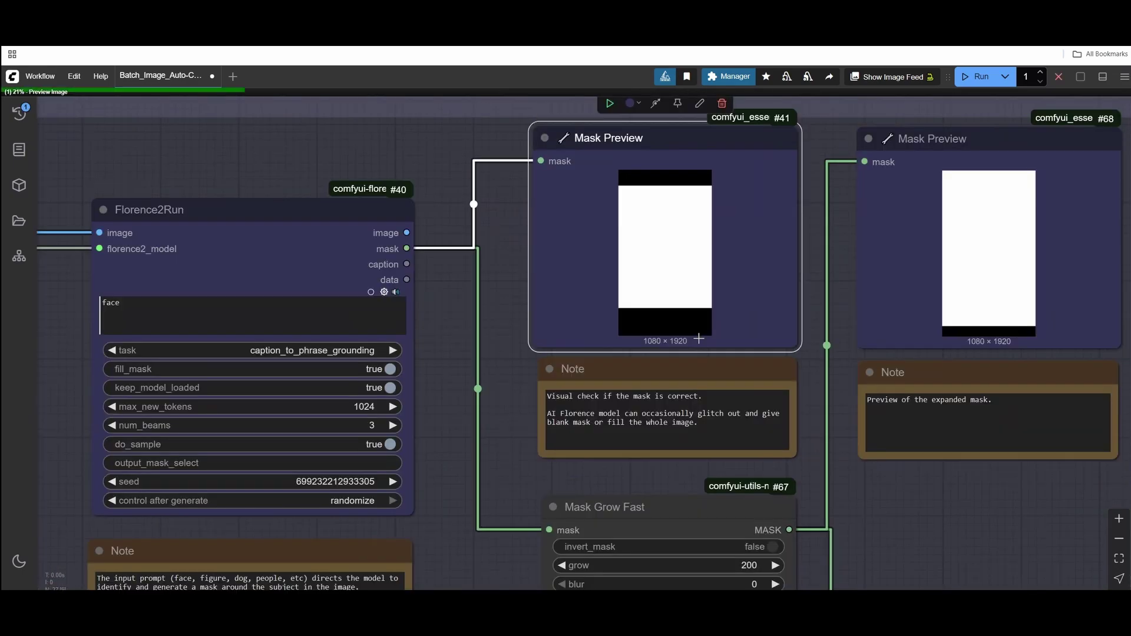
scroll(464, 495, "down", 2)
mouse_move(459, 547)
left_mouse_down()
mouse_move(593, 247)
mouse_move(647, 215)
left_mouse_up()
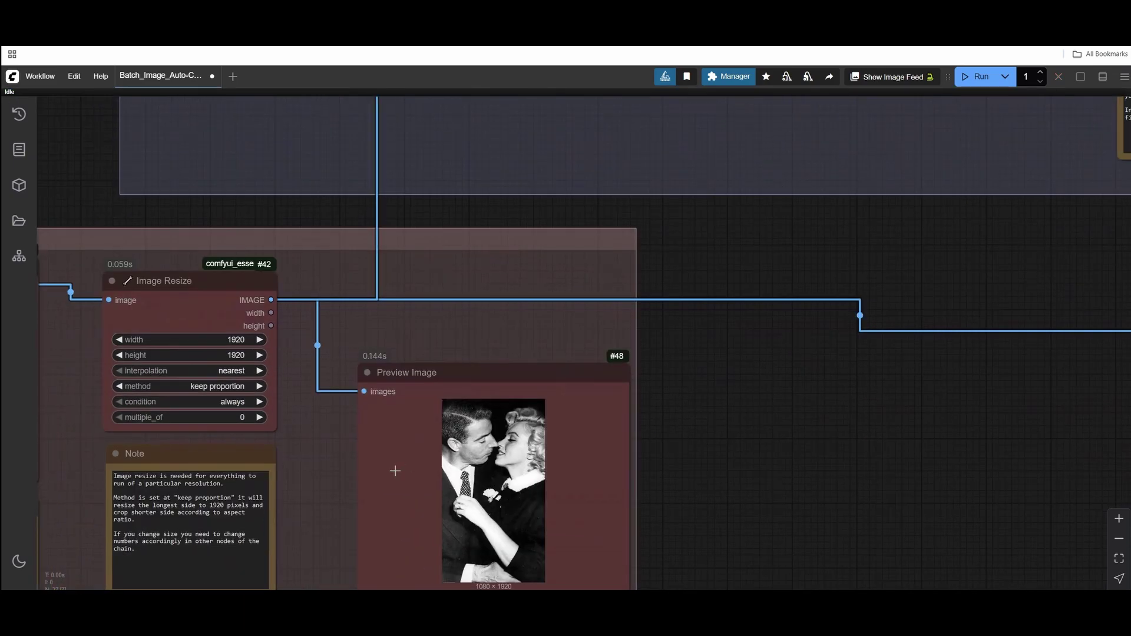
left_click_drag(566, 404, 518, 575)
scroll(295, 372, "up", 5)
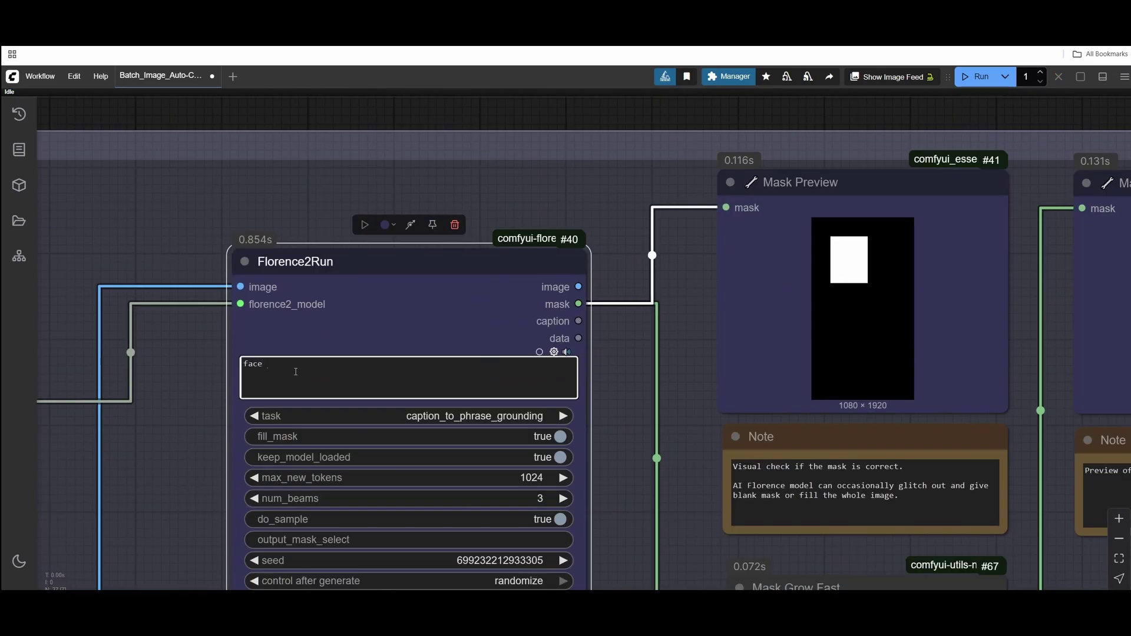
left_click(295, 371)
key("ctrl+a")
type("2")
key("BackSpace")
key("BackSpace")
key("BackSpace")
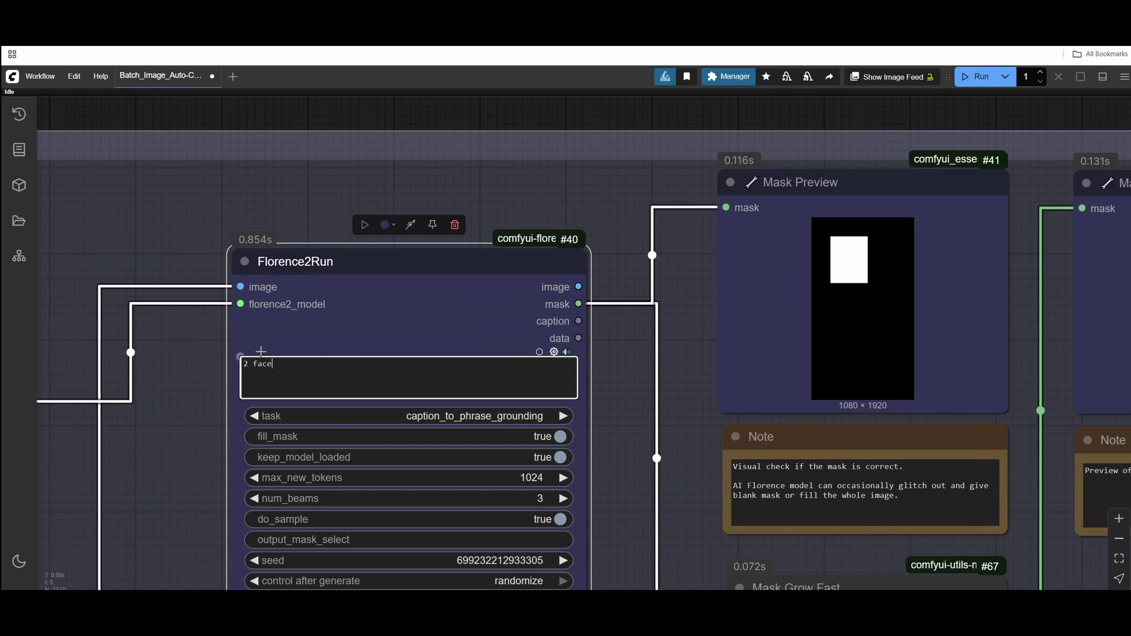
type("fa")
type("ce")
left_click_drag(672, 327, 569, 311)
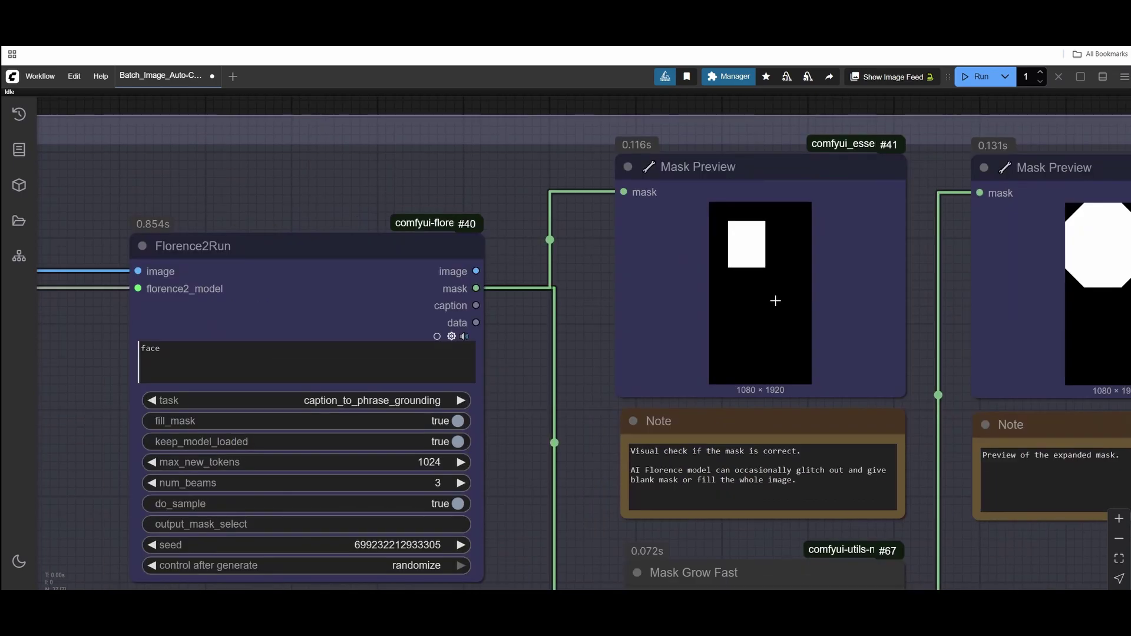
left_click_drag(775, 300, 669, 227)
scroll(460, 254, "down", 2)
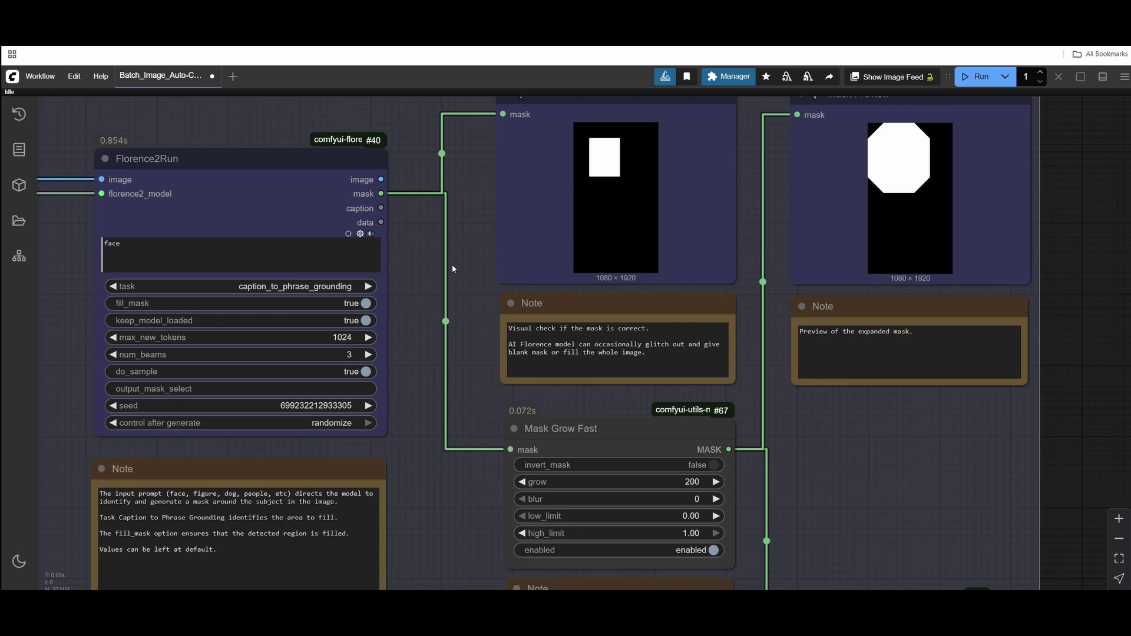
left_click_drag(451, 264, 442, 274)
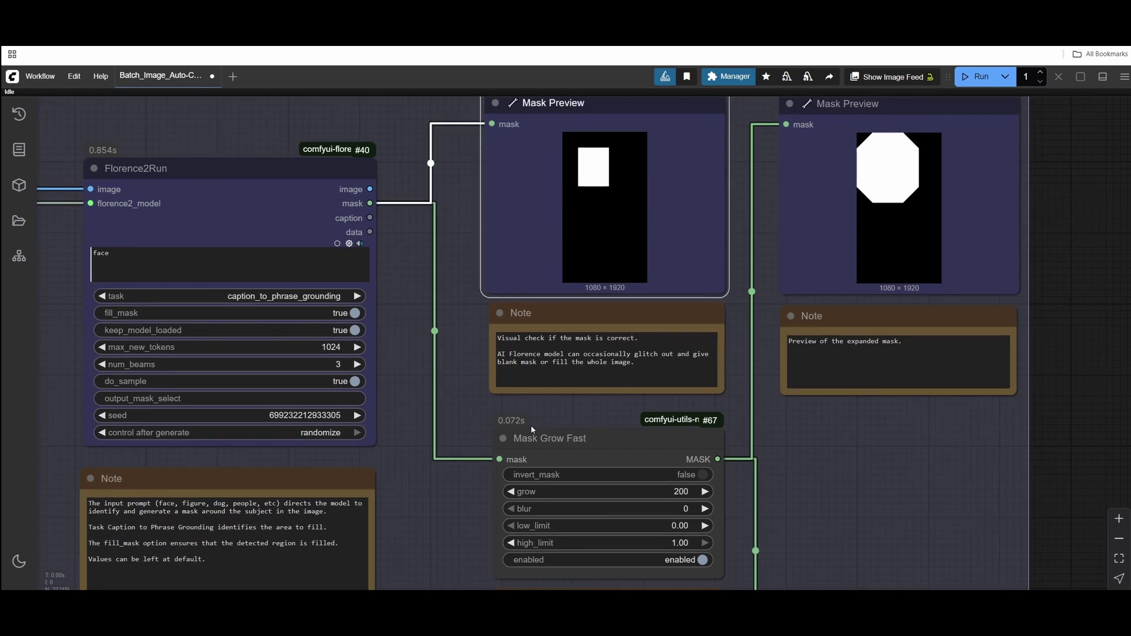
left_click(545, 438)
left_click_drag(545, 438, 561, 360)
scroll(562, 357, "up", 1)
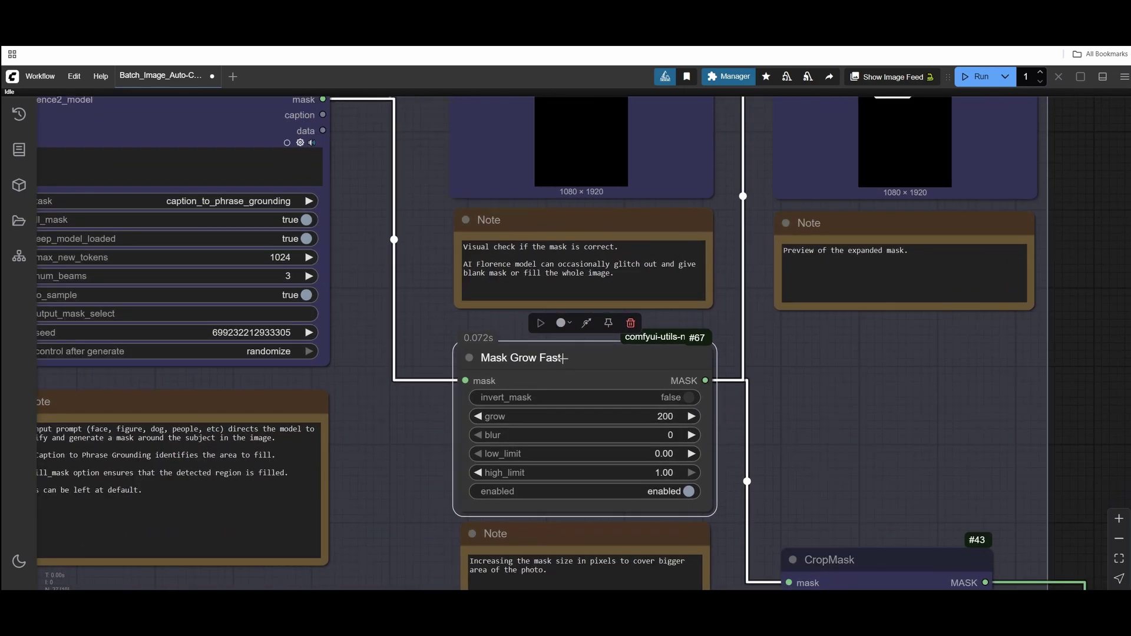
scroll(563, 357, "down", 1)
left_click_drag(693, 169, 706, 152)
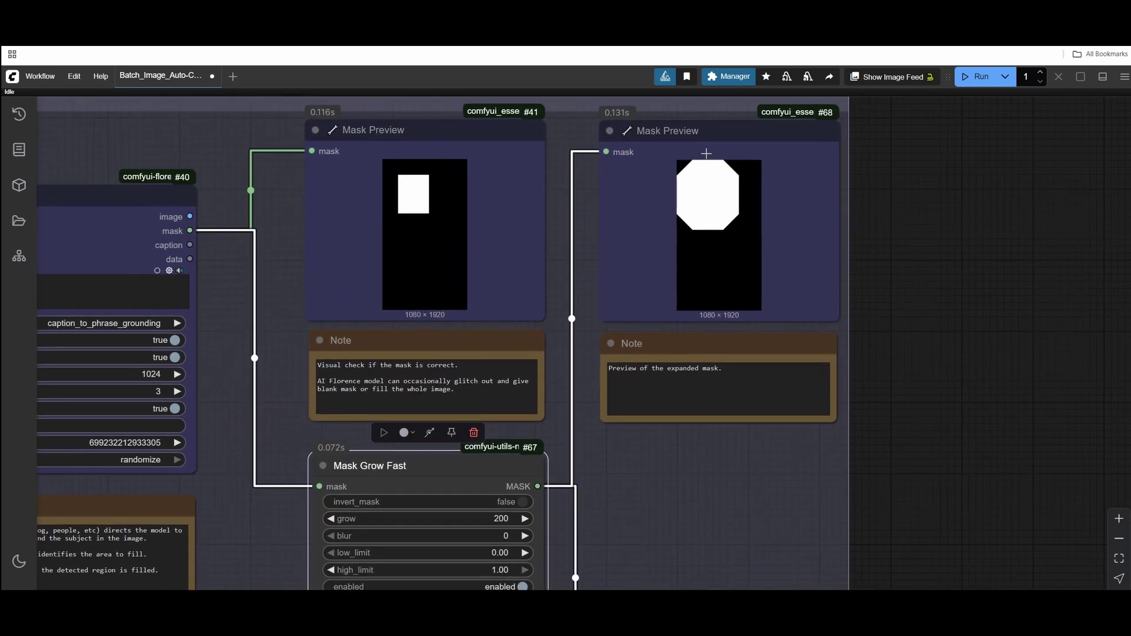
left_click_drag(666, 476, 684, 453)
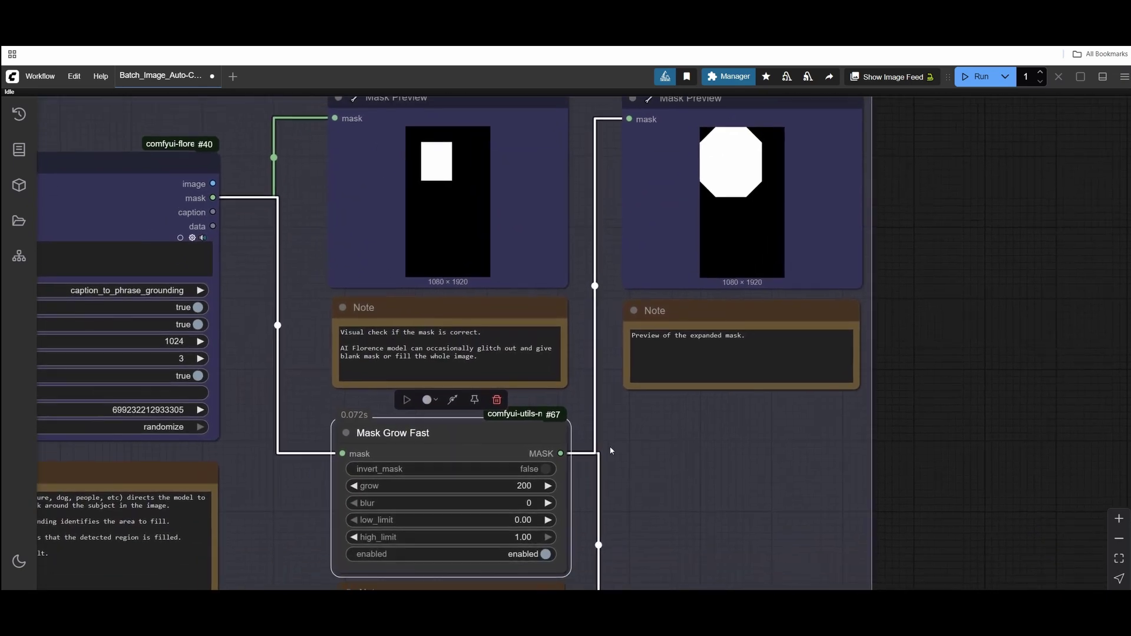
left_click_drag(610, 450, 651, 453)
scroll(581, 251, "up", 2)
scroll(522, 257, "up", 2)
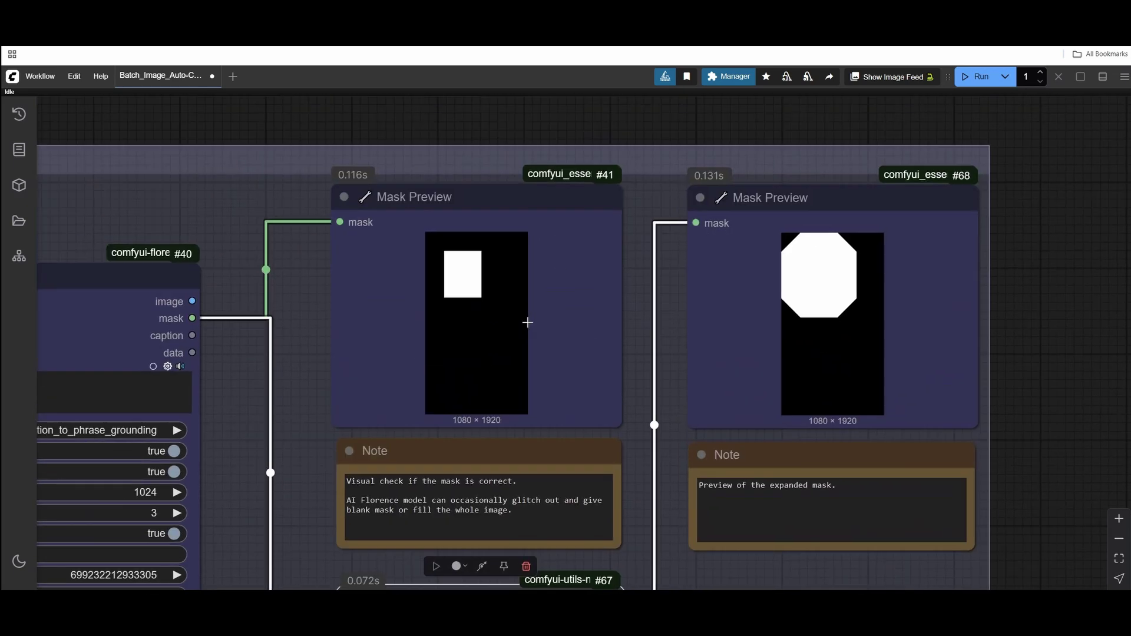
scroll(530, 247, "up", 1)
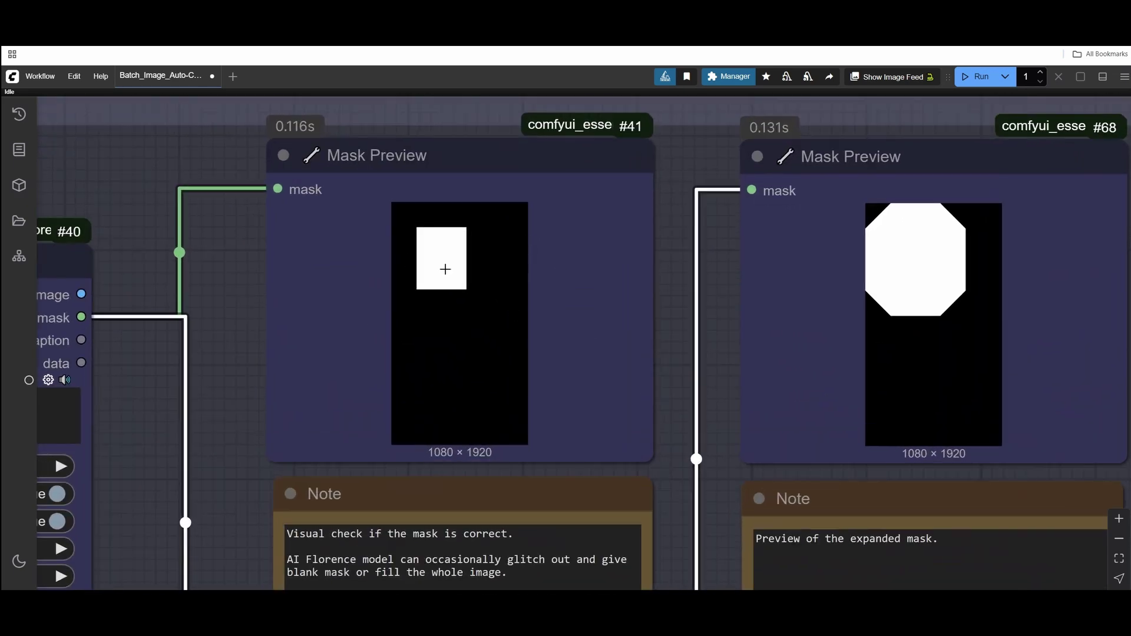
scroll(730, 415, "down", 2)
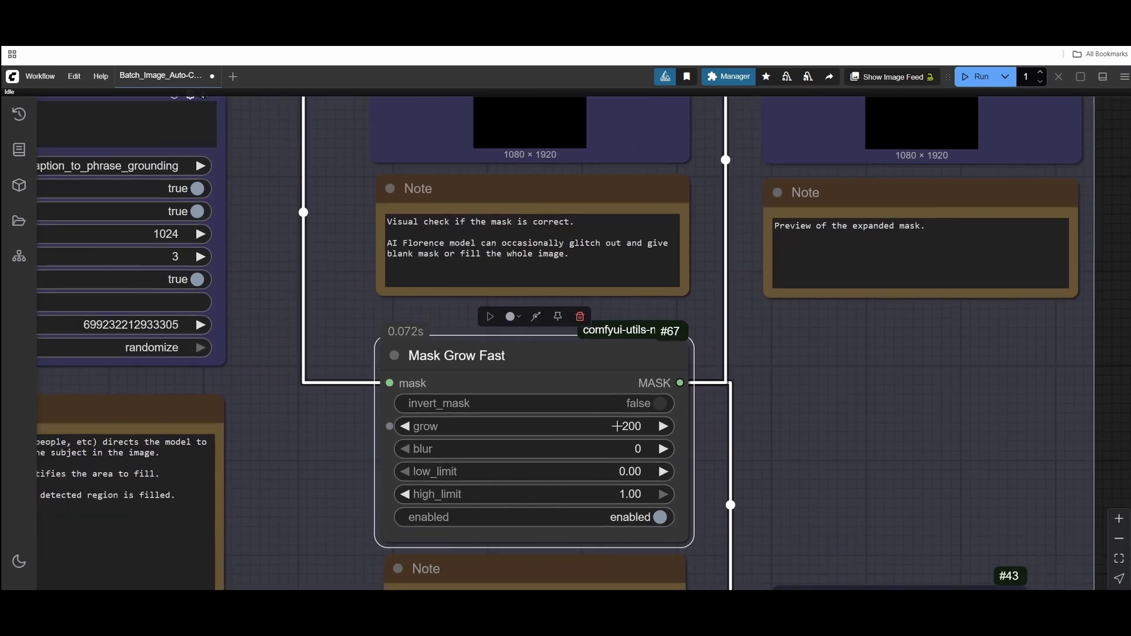
left_click(616, 426)
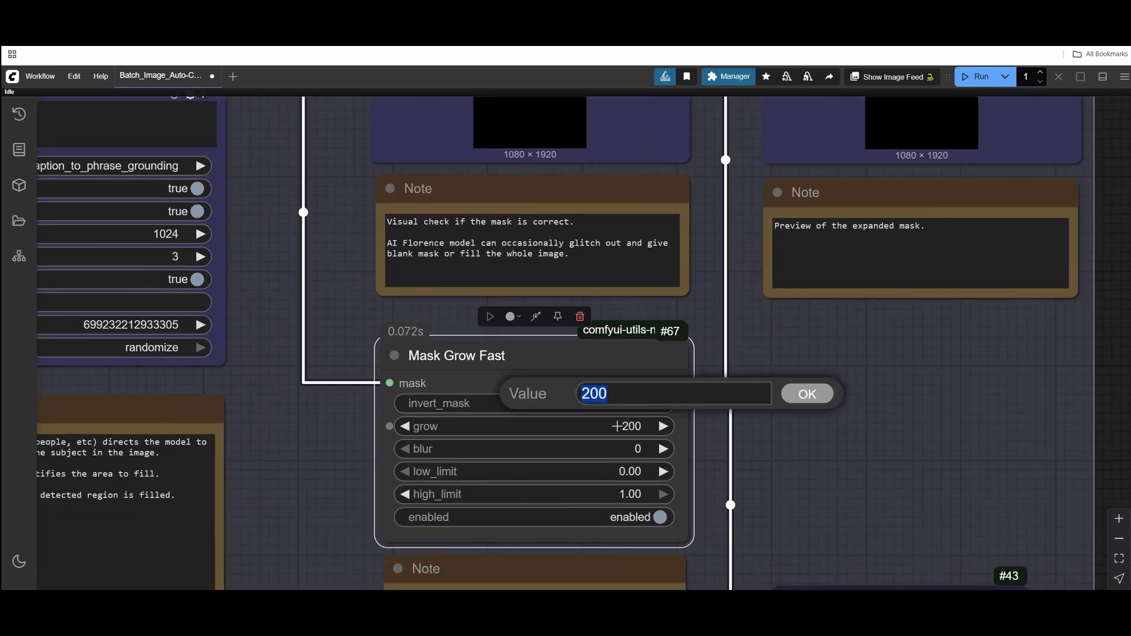
left_click(616, 426)
type("0")
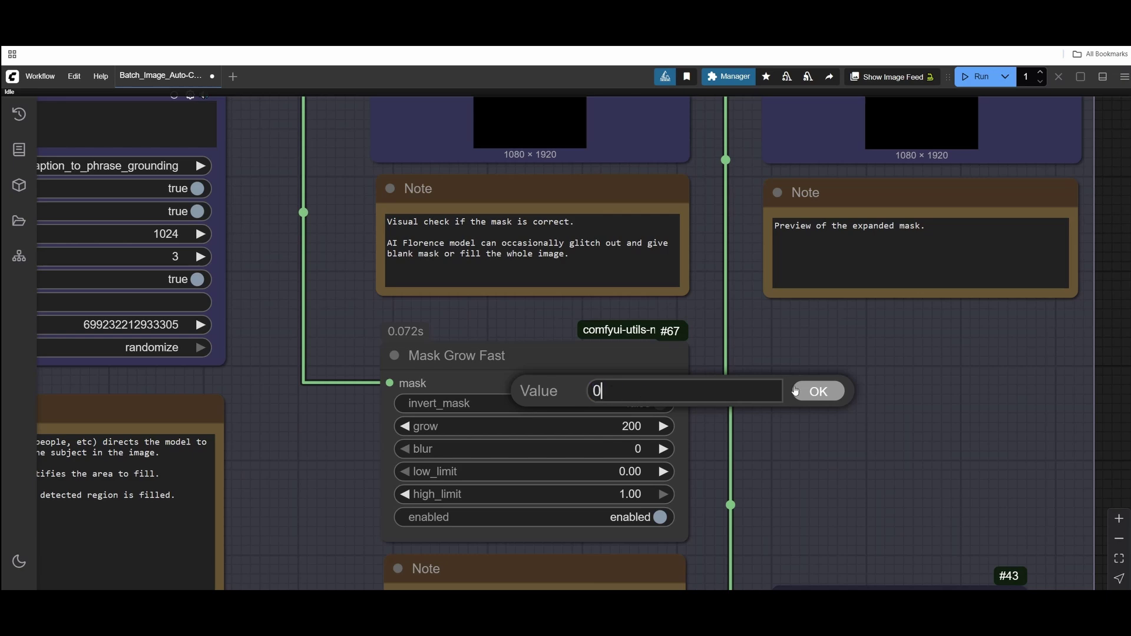
left_click(795, 391)
left_click(629, 428)
type("2")
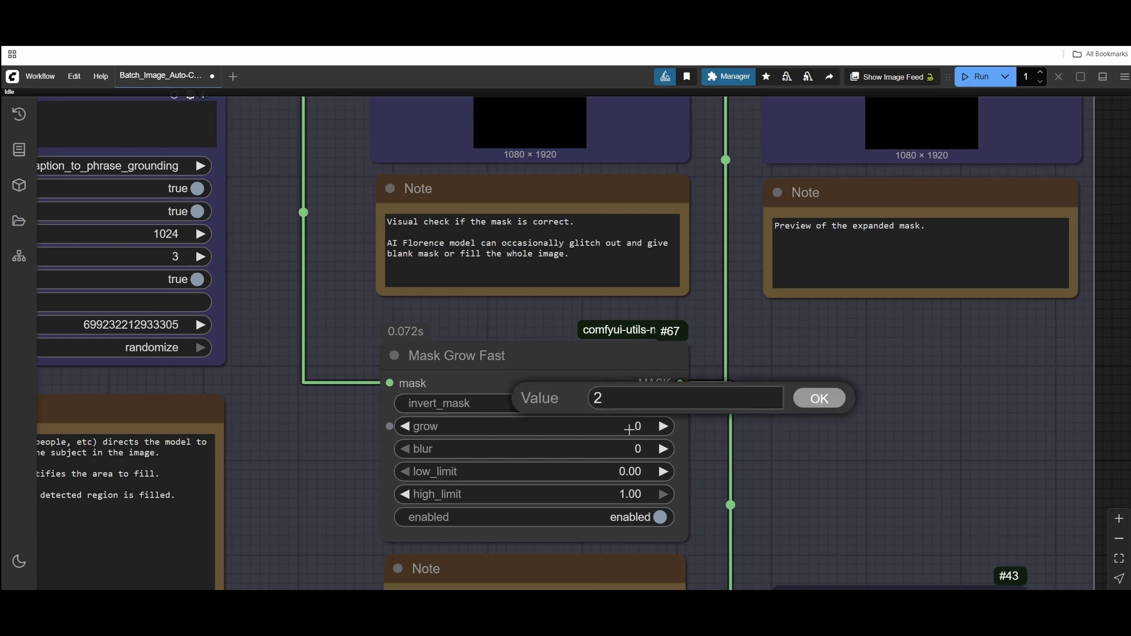
type("00")
key("Return")
left_click_drag(771, 281, 742, 333)
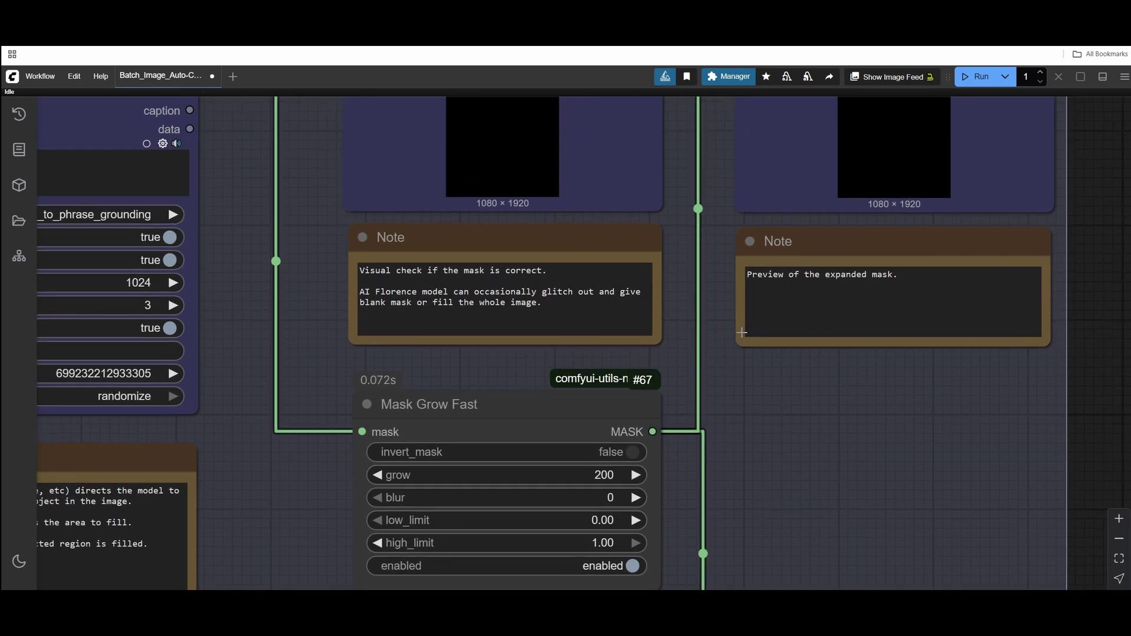
left_click(616, 475)
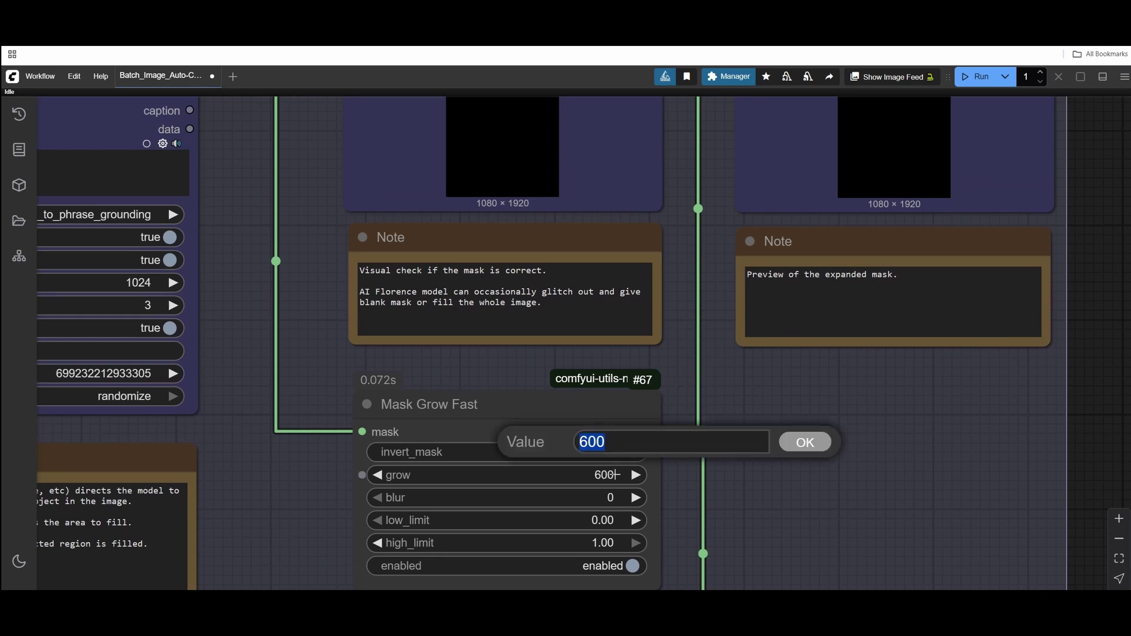
type("200")
key("Return")
scroll(545, 505, "up", 2)
scroll(553, 484, "up", 5)
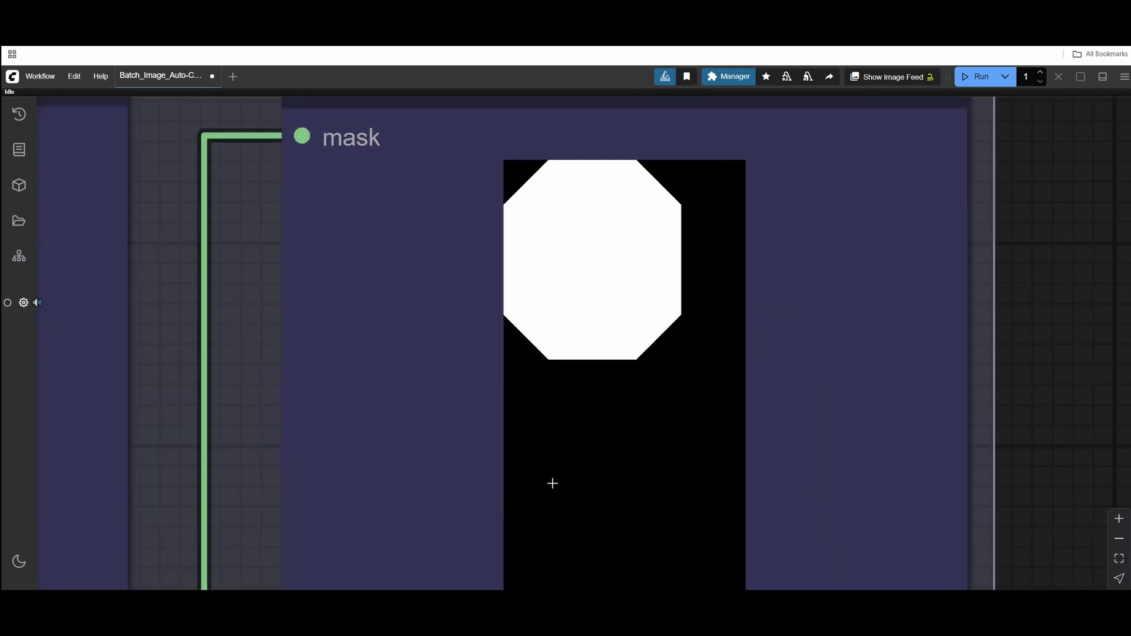
scroll(602, 345, "up", 2)
scroll(632, 221, "up", 1)
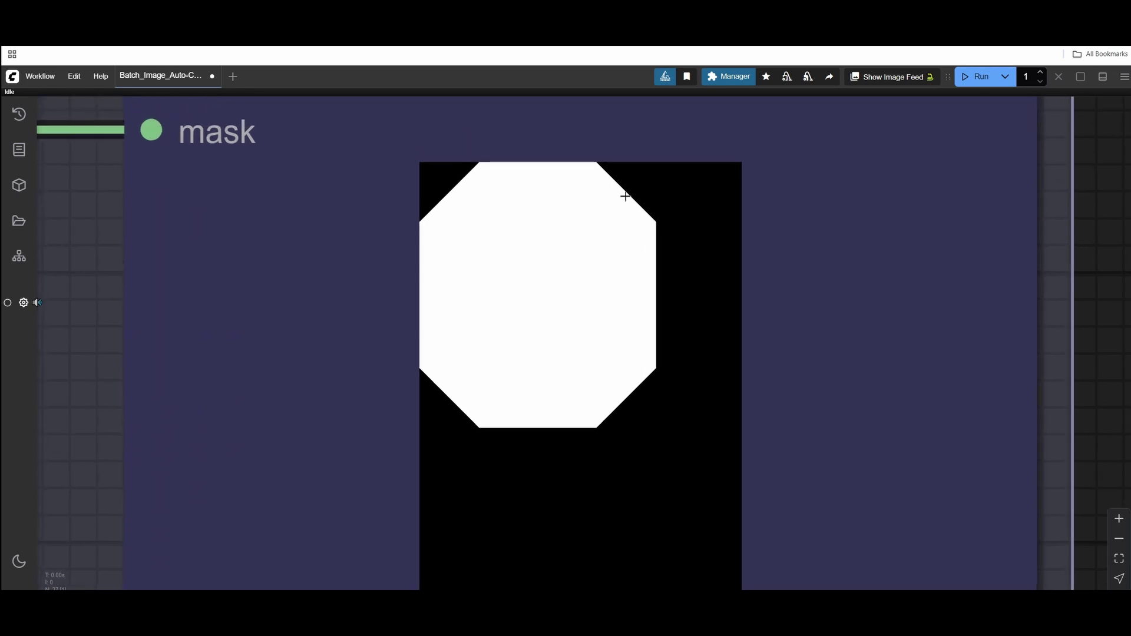
left_click_drag(463, 299, 506, 246)
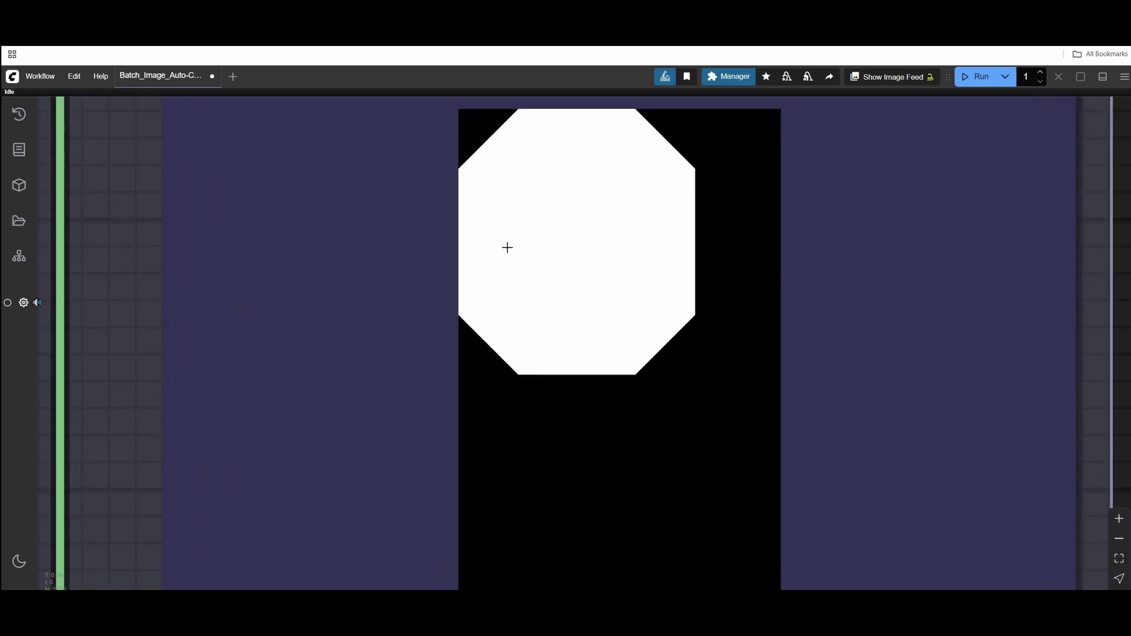
scroll(507, 251, "down", 1)
scroll(507, 253, "down", 1)
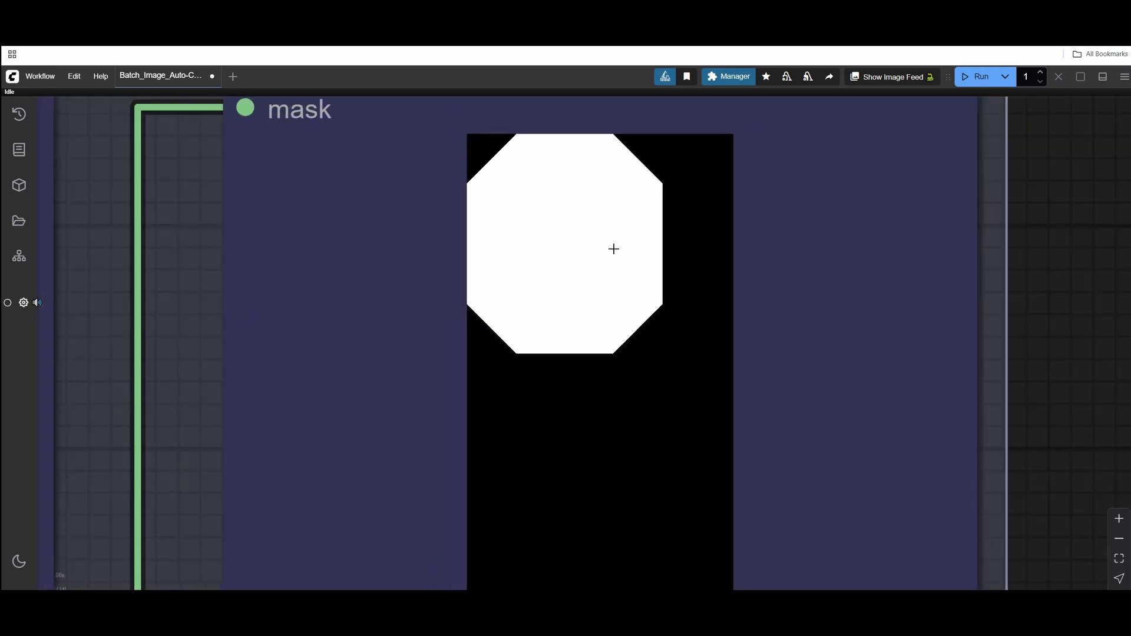
scroll(614, 248, "down", 1)
scroll(590, 303, "down", 3)
scroll(586, 336, "down", 3)
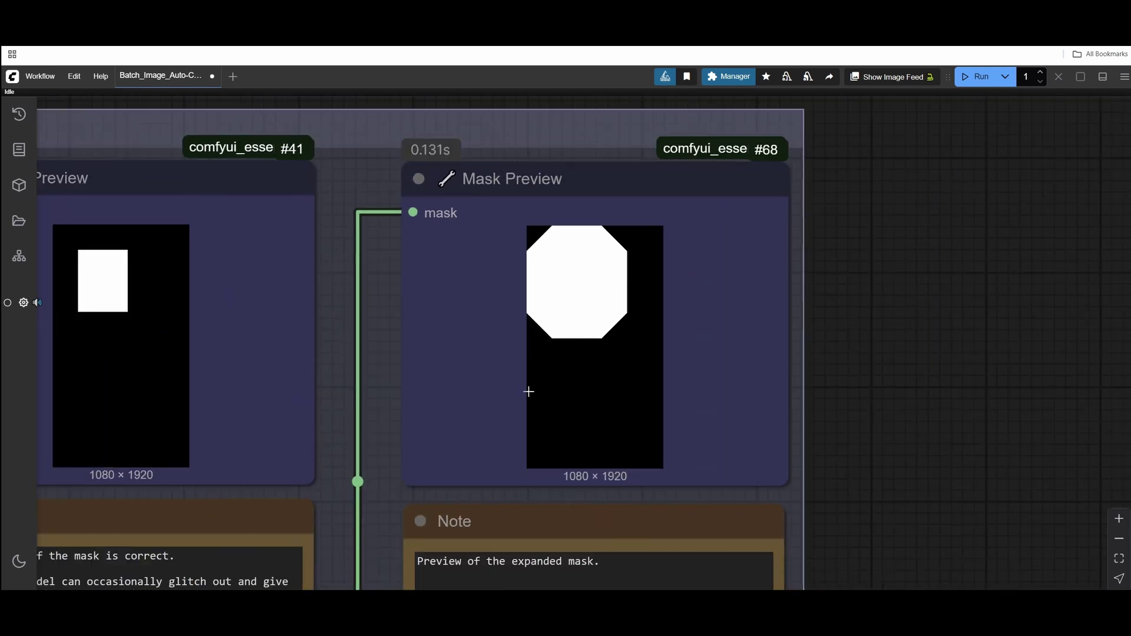
scroll(691, 208, "down", 5)
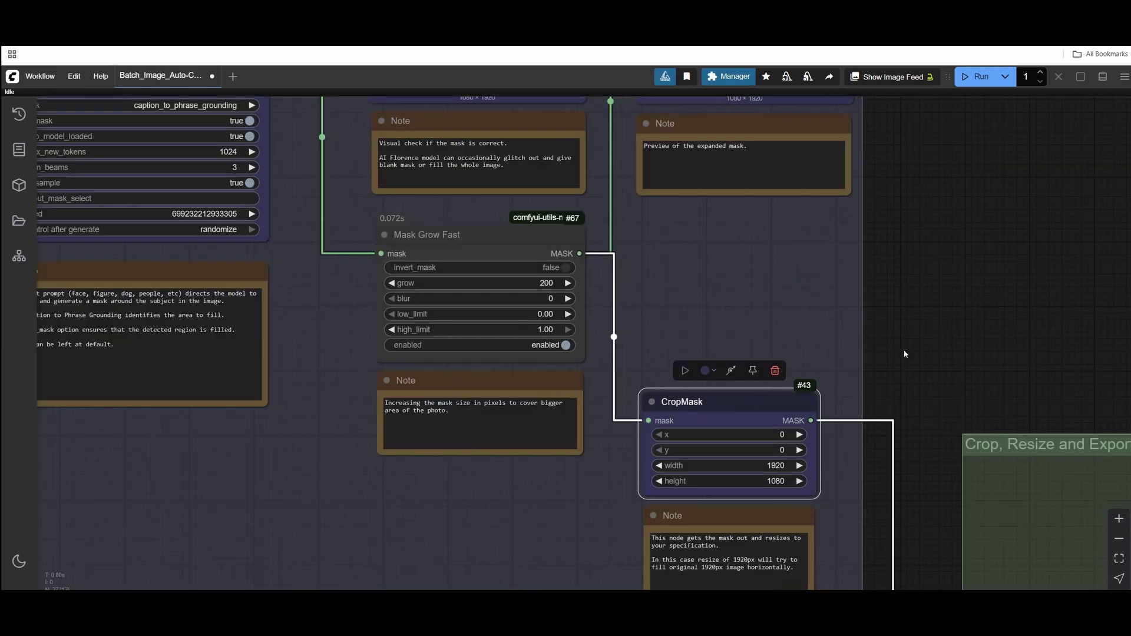
left_click_drag(905, 354, 695, 471)
left_click_drag(600, 538, 744, 334)
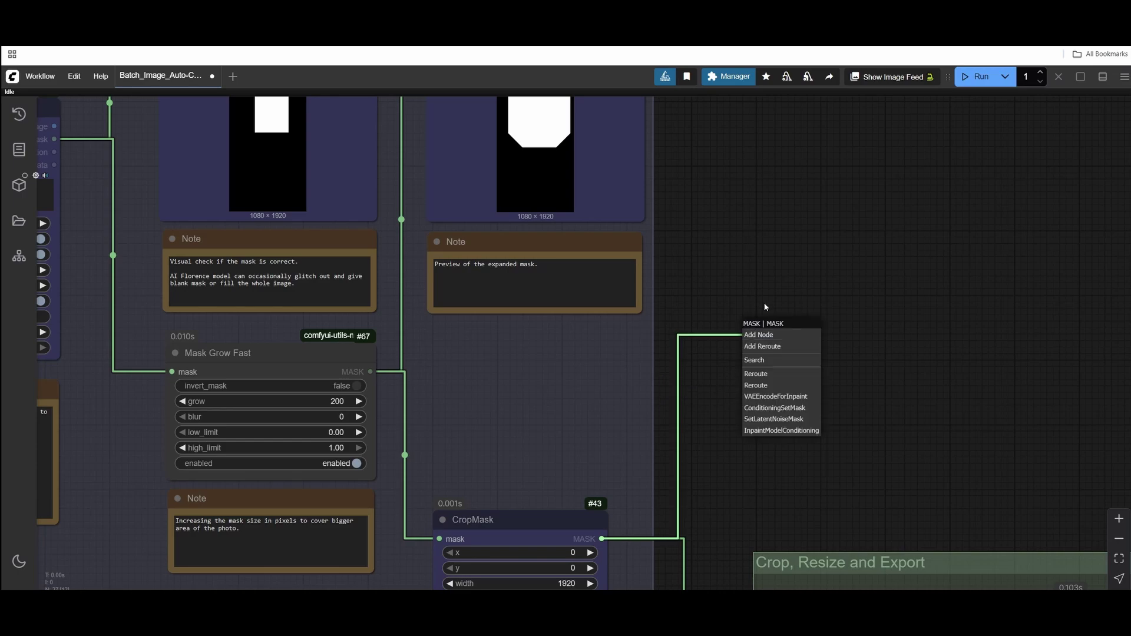
double_click(822, 219)
type("mask")
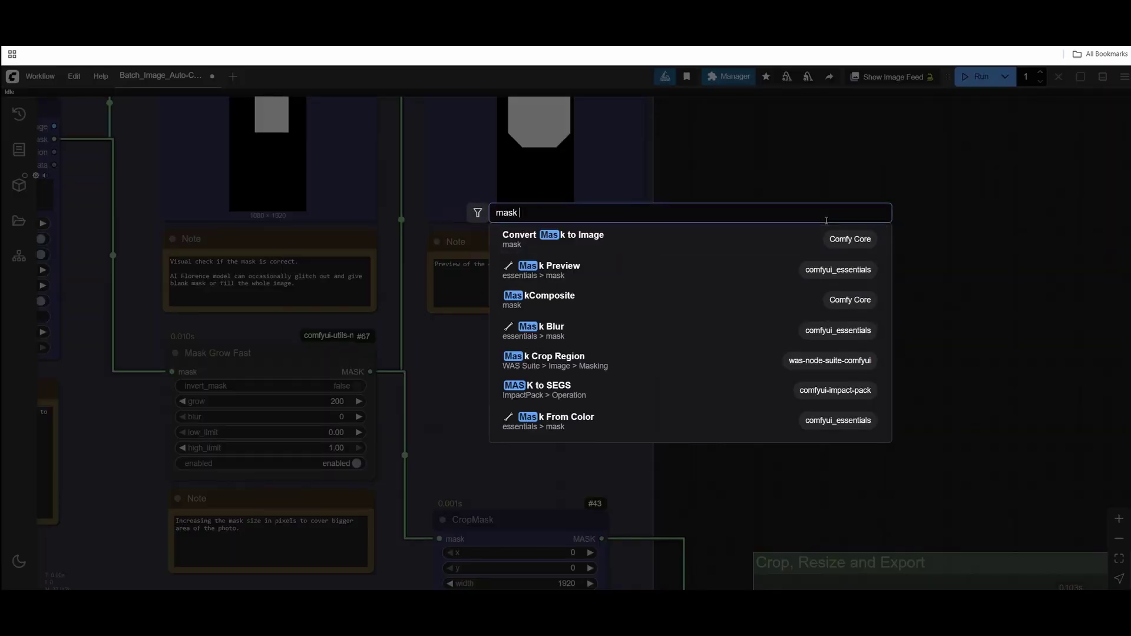
key("Down")
key("Return")
left_click_drag(872, 216, 796, 336)
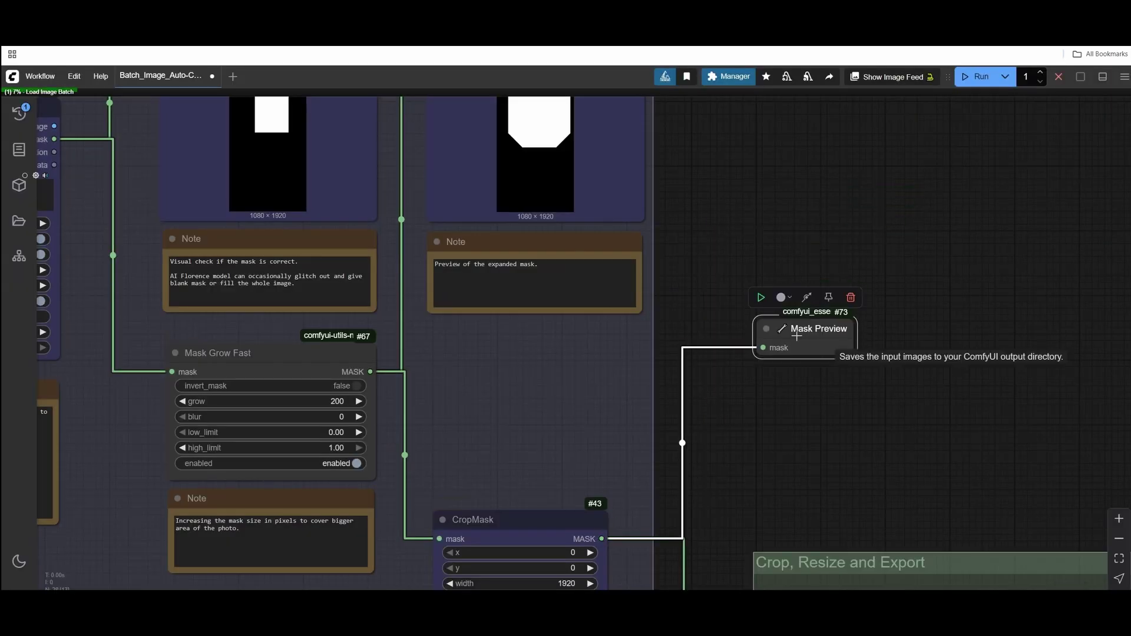
left_click_drag(710, 423, 731, 377)
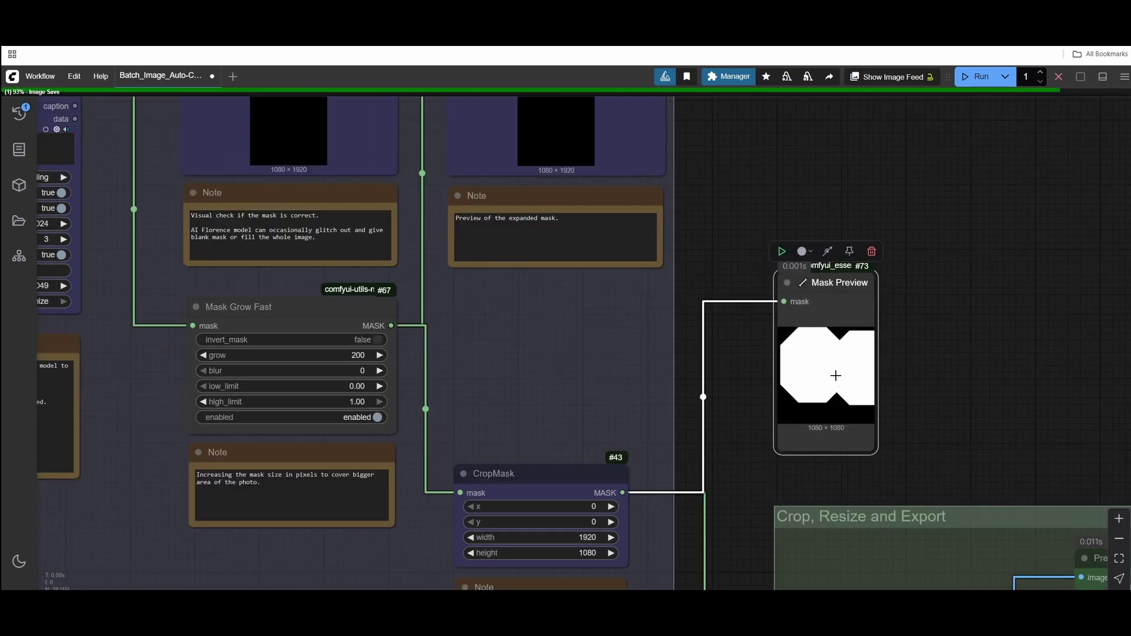
left_click_drag(609, 97, 606, 320)
scroll(606, 325, "up", 2)
scroll(606, 331, "up", 3)
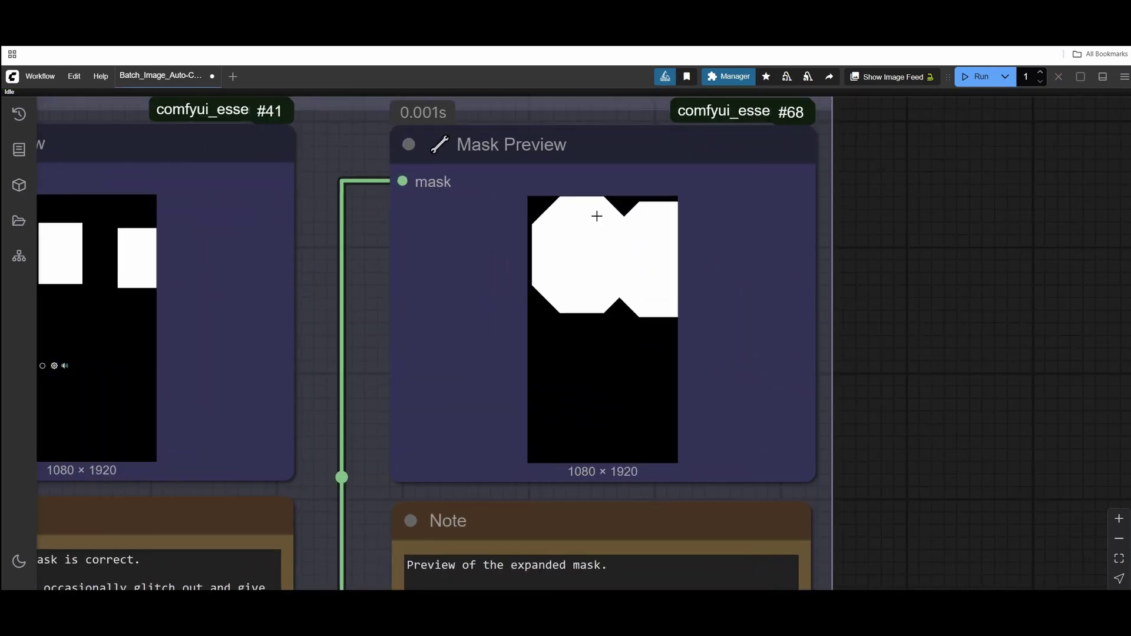
scroll(654, 345, "down", 2)
scroll(645, 285, "down", 2)
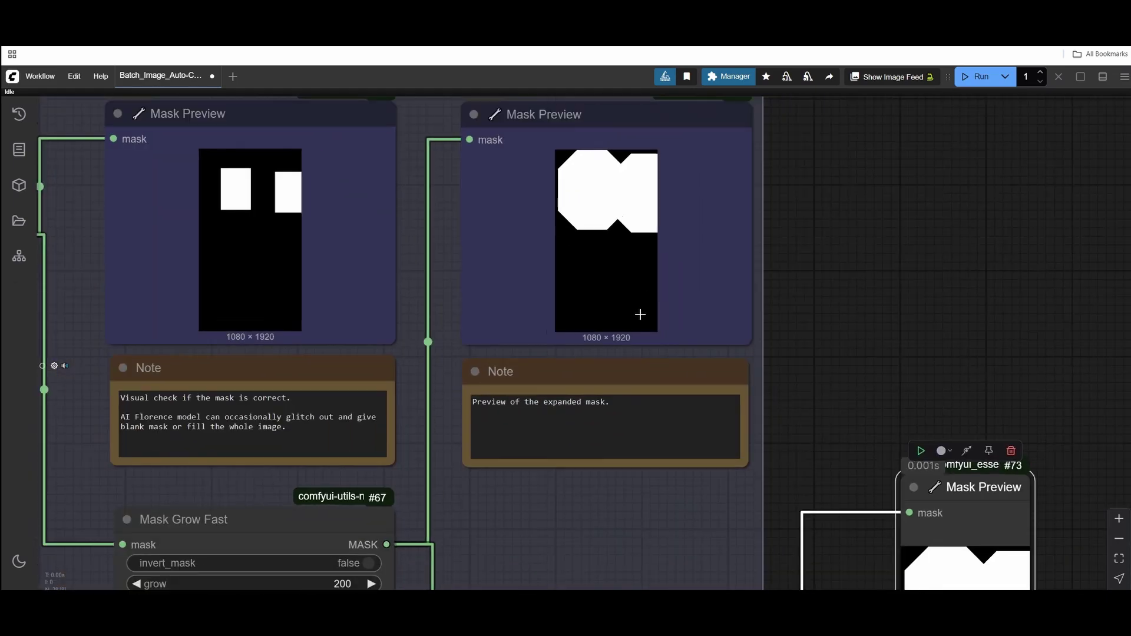
scroll(640, 314, "down", 3)
scroll(656, 296, "down", 2)
scroll(709, 307, "up", 3)
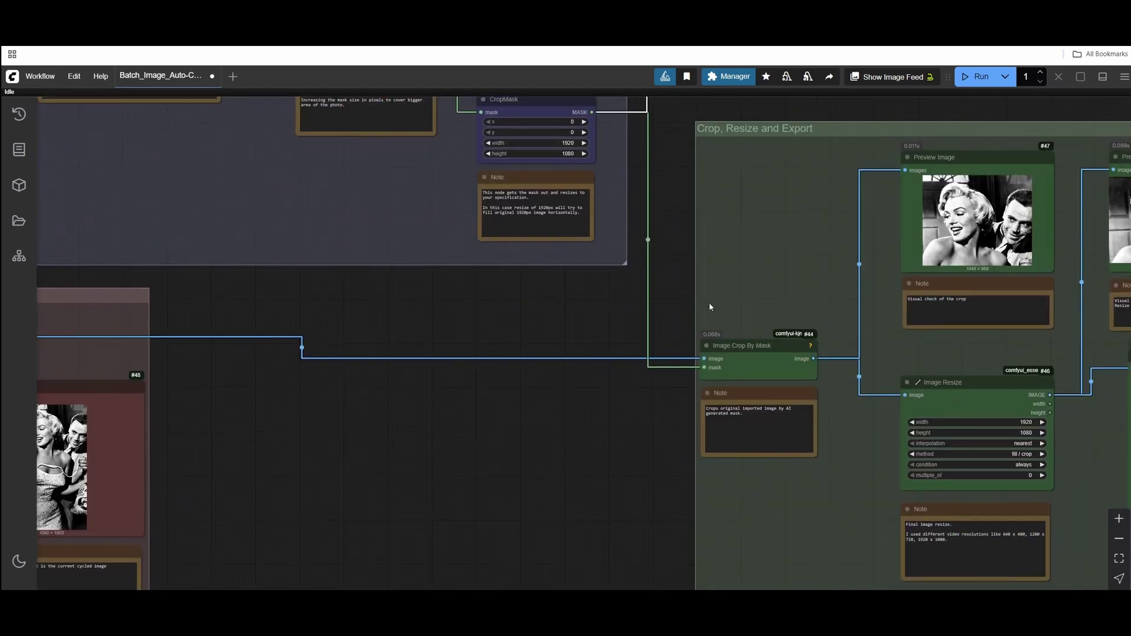
scroll(724, 317, "up", 2)
scroll(751, 327, "up", 2)
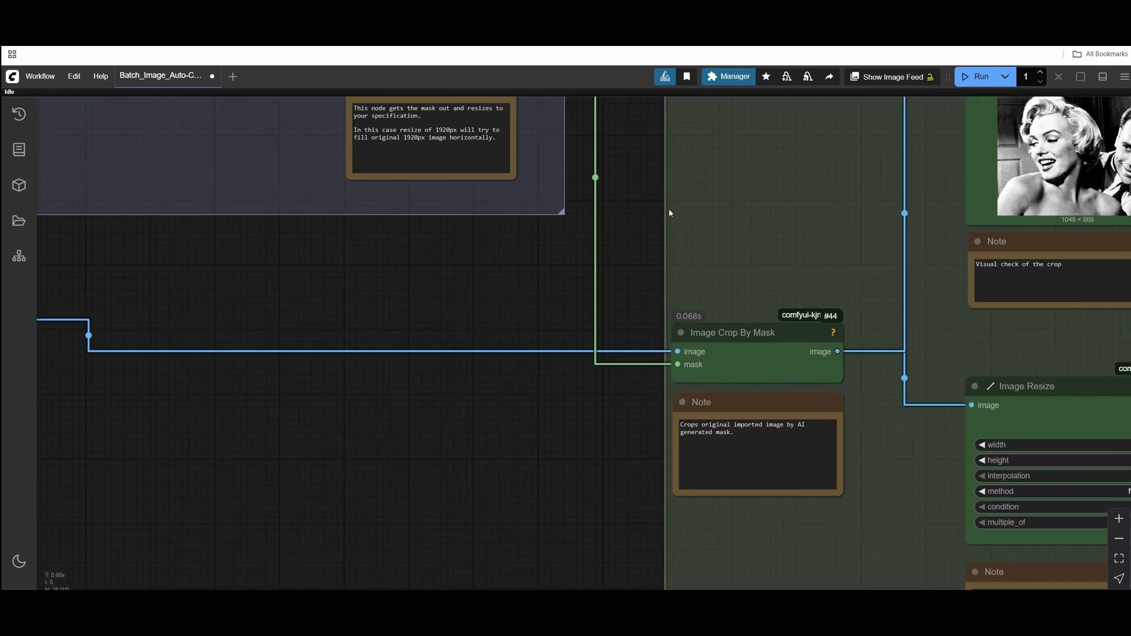
left_click_drag(668, 212, 687, 395)
scroll(592, 223, "up", 3)
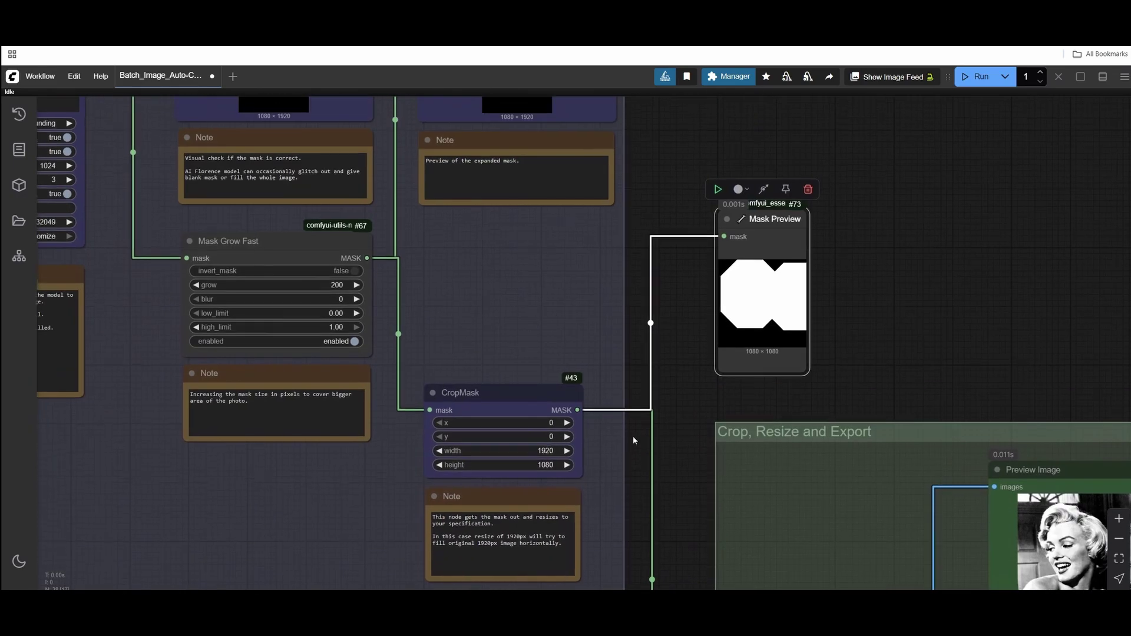
left_click(759, 232)
key("Delete")
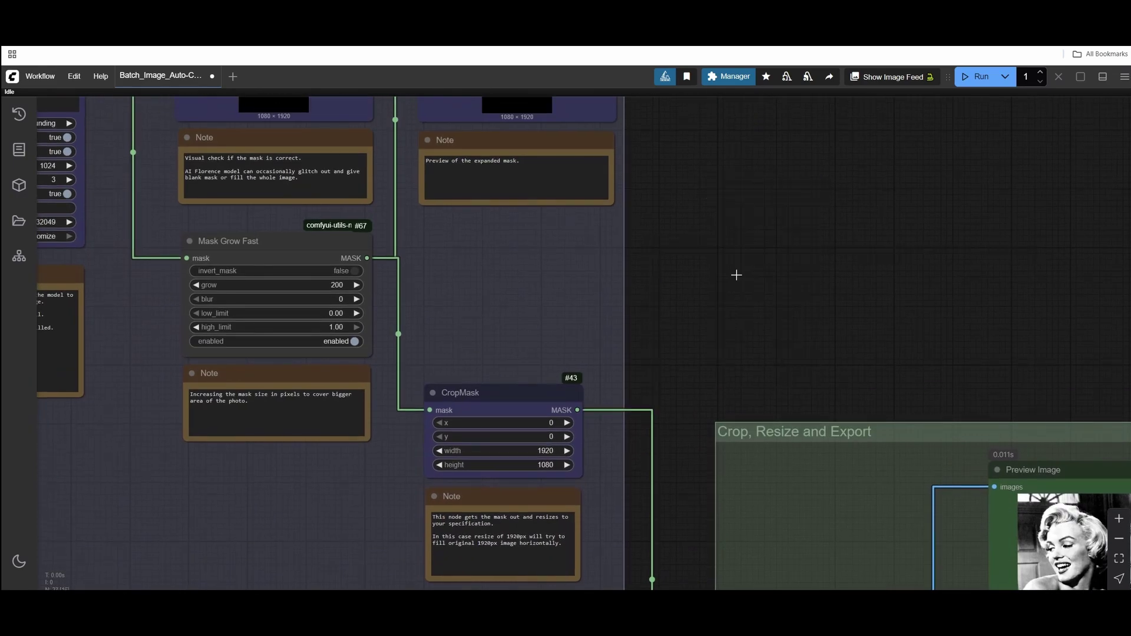
scroll(581, 470, "up", 5)
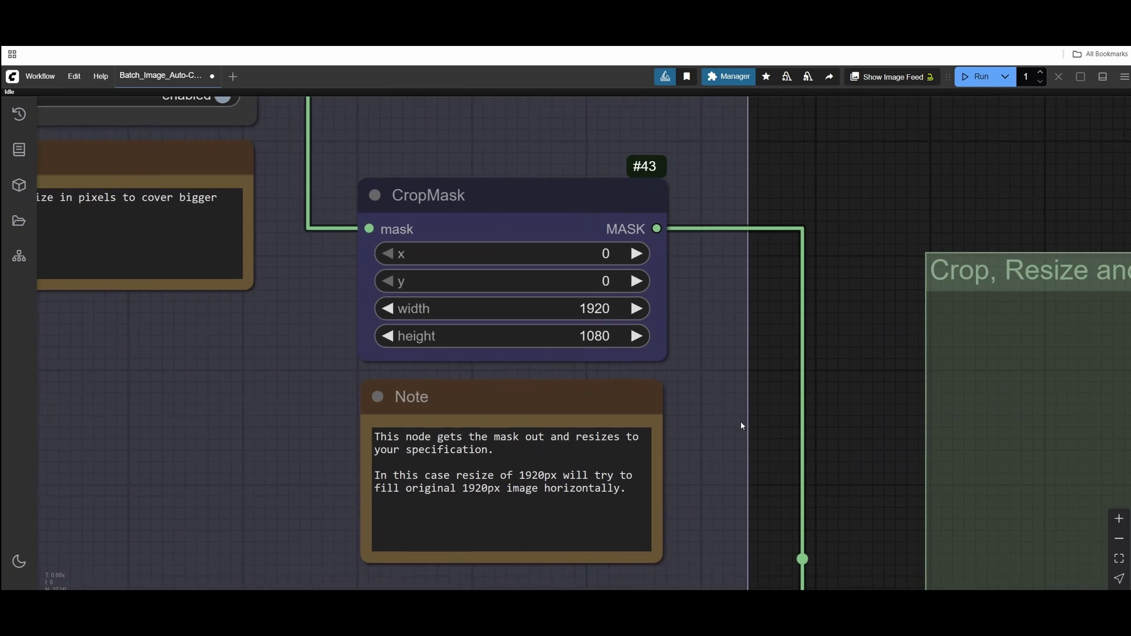
scroll(741, 427, "down", 2)
scroll(746, 386, "down", 5)
left_click(761, 341)
left_click_drag(790, 304, 524, 308)
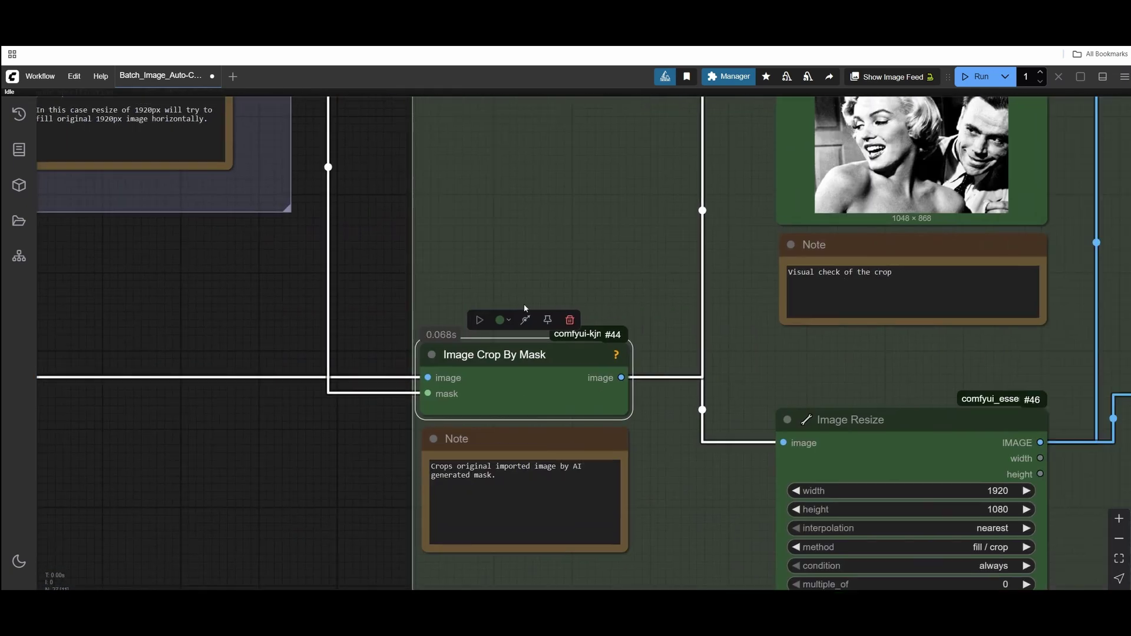
left_click_drag(523, 368, 520, 372)
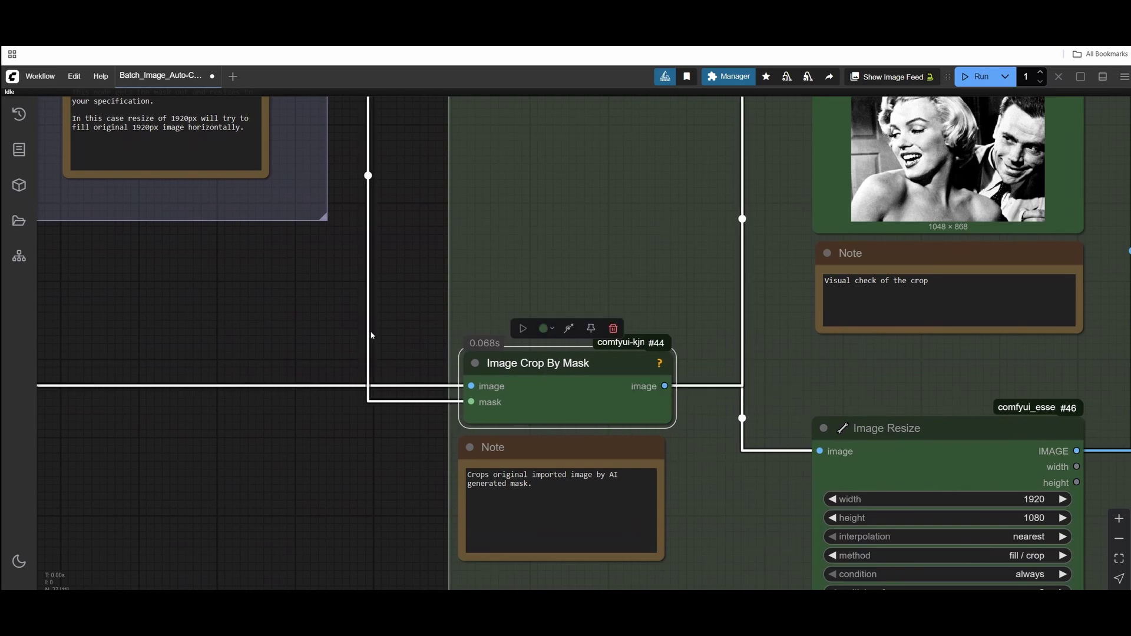
scroll(371, 335, "down", 5)
left_click_drag(485, 254, 439, 233)
scroll(413, 186, "up", 2)
mouse_move(412, 187)
left_mouse_down()
mouse_move(729, 306)
mouse_move(836, 306)
left_mouse_up()
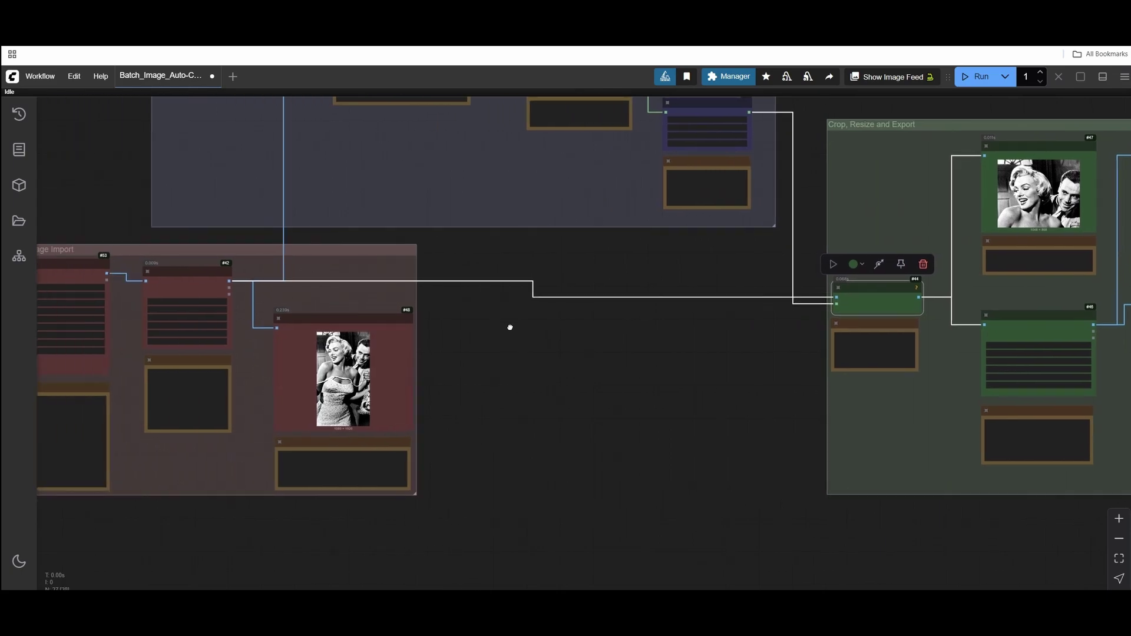
scroll(509, 327, "up", 5)
scroll(441, 332, "up", 4)
scroll(441, 332, "down", 2)
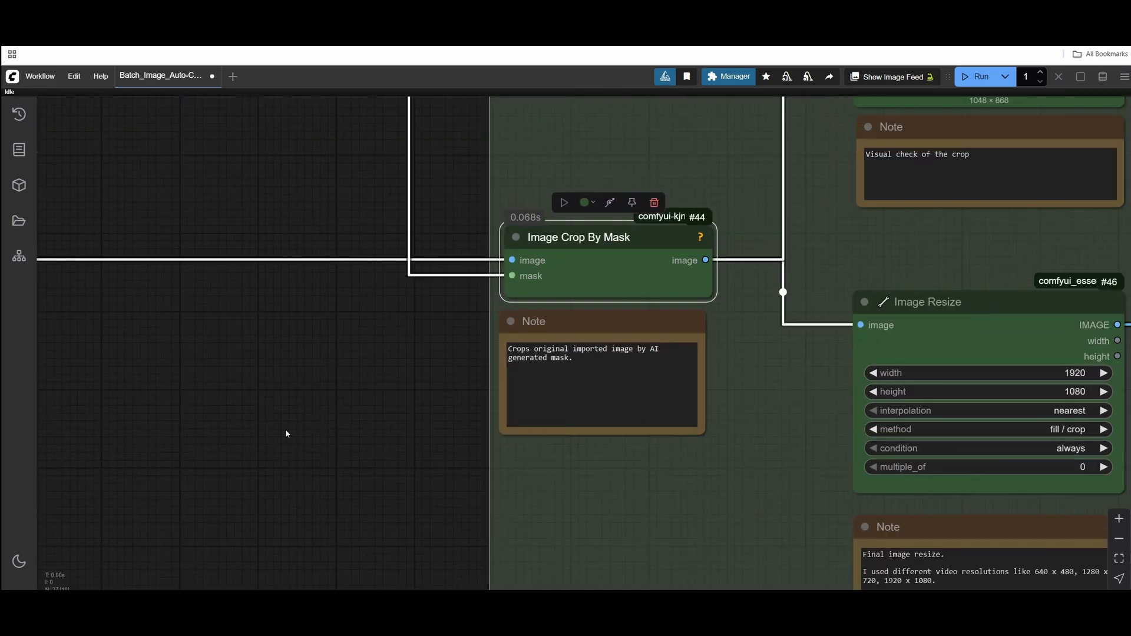
scroll(242, 437, "down", 3)
scroll(664, 398, "down", 3)
scroll(286, 329, "up", 1)
scroll(285, 328, "up", 2)
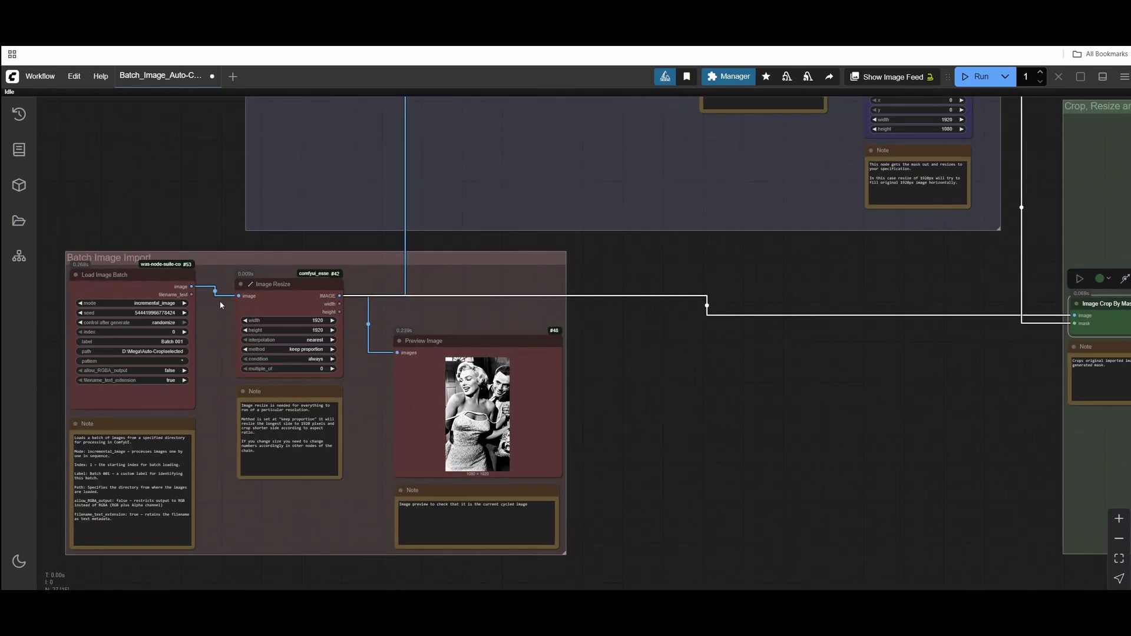
left_click(163, 290)
scroll(402, 347, "right", 1)
scroll(839, 308, "right", 4)
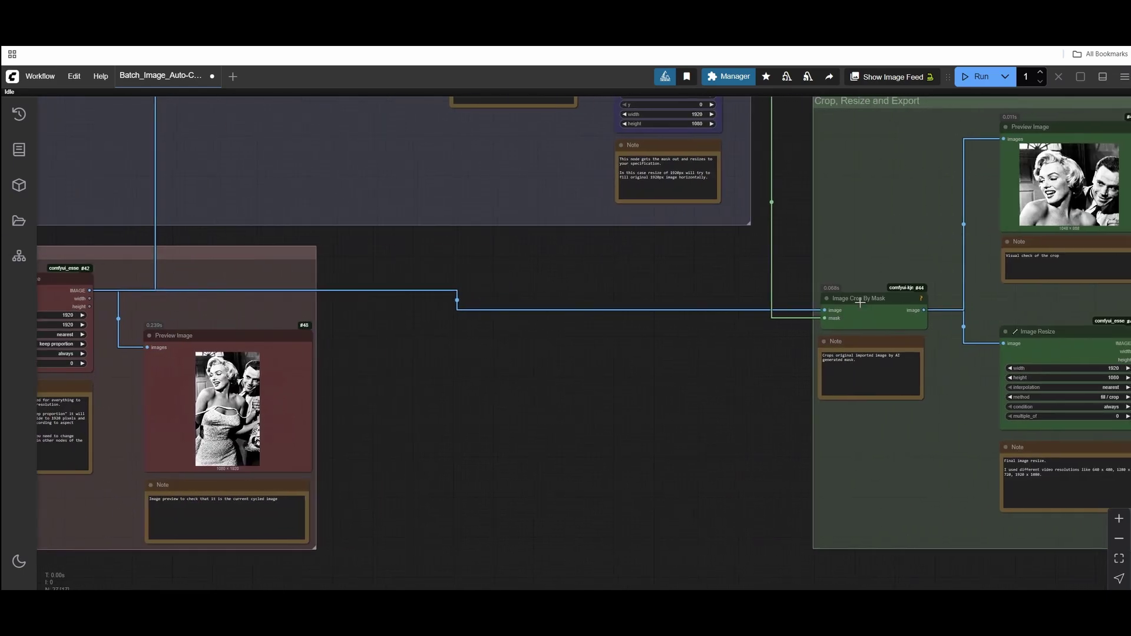
left_click(860, 303)
scroll(745, 354, "right", 3)
scroll(722, 427, "up", 2)
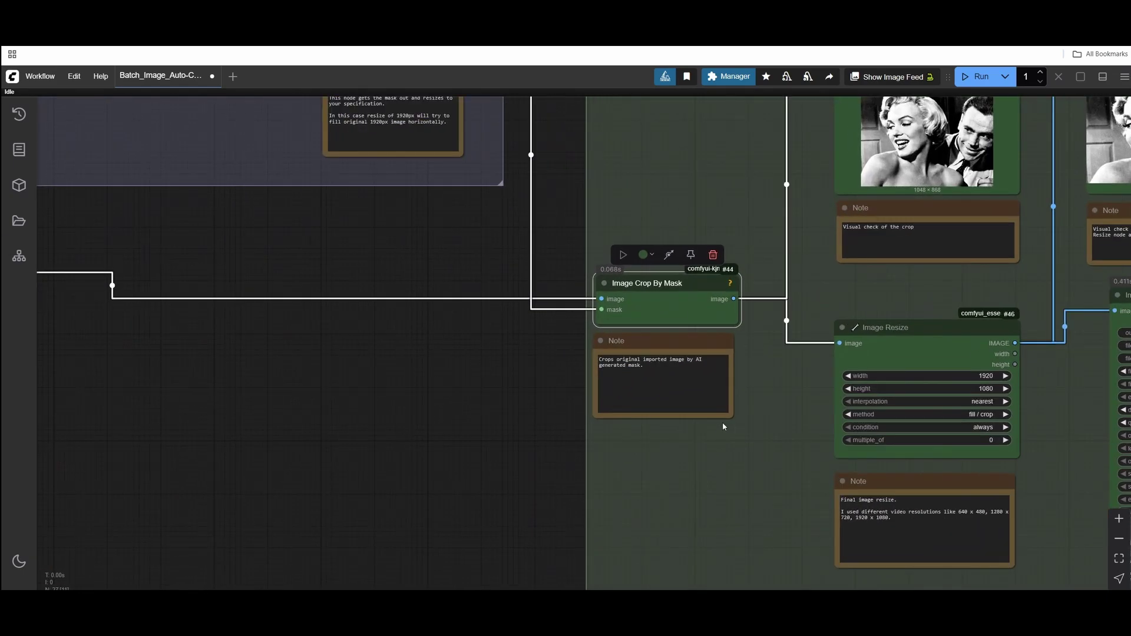
scroll(459, 426, "up", 2)
scroll(461, 460, "up", 3)
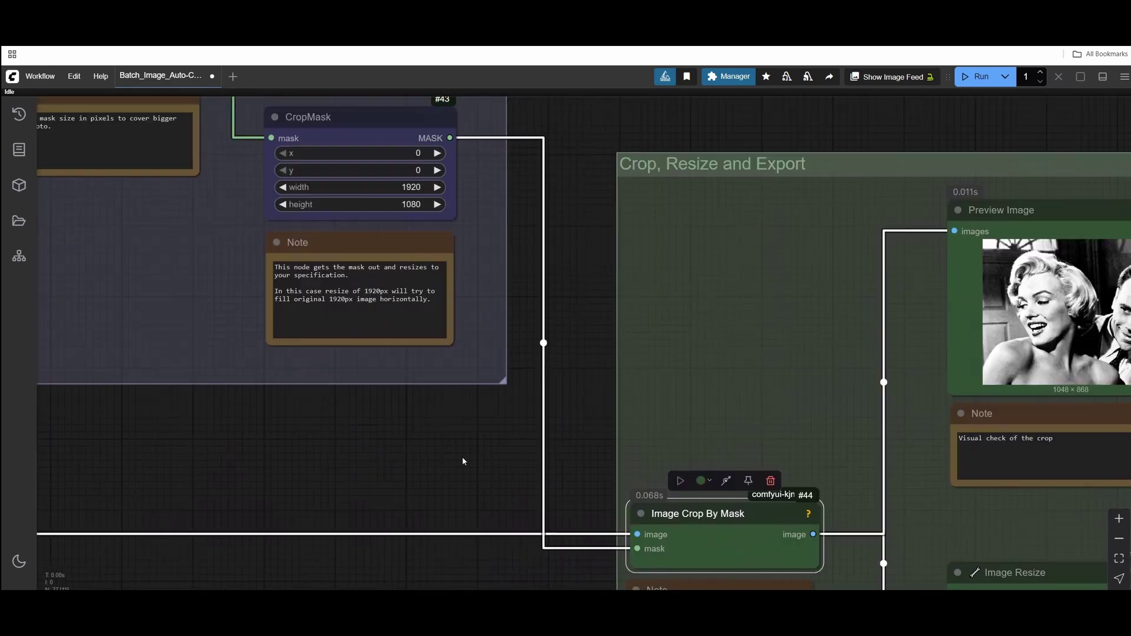
scroll(596, 402, "down", 3)
scroll(572, 278, "up", 5)
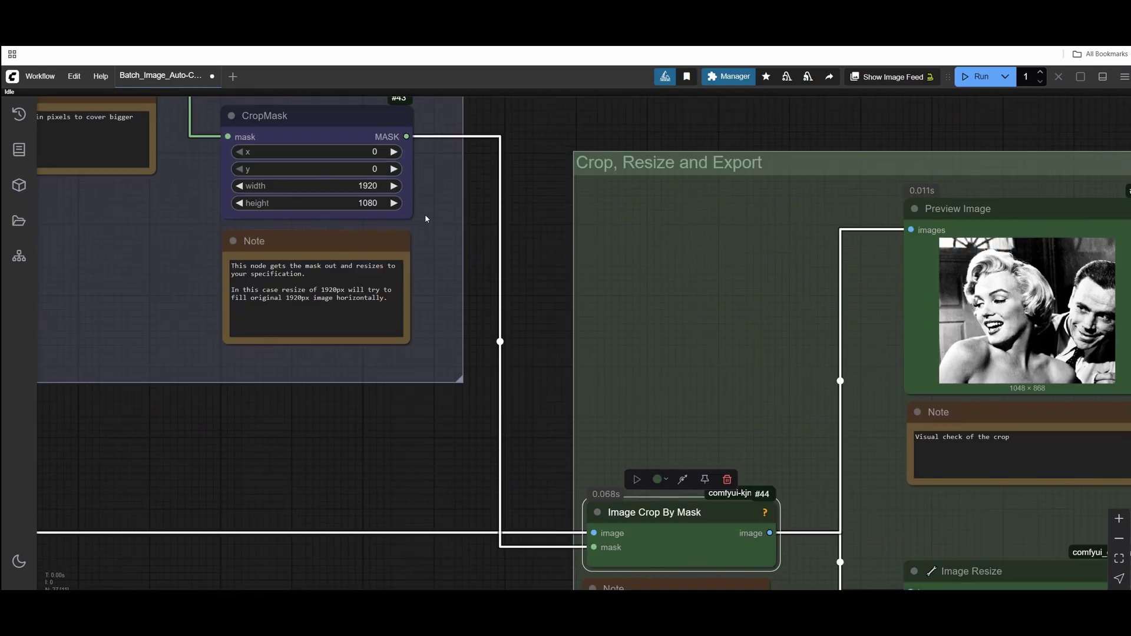
scroll(472, 272, "up", 1)
scroll(472, 272, "up", 3)
left_click(472, 269)
scroll(641, 339, "down", 5)
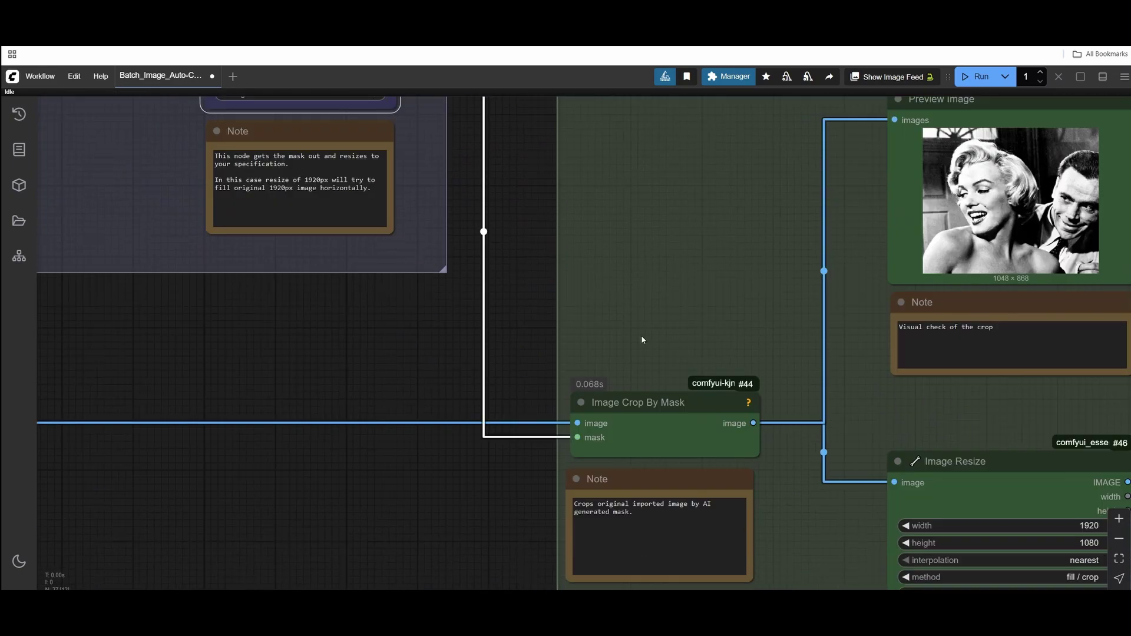
scroll(548, 301, "right", 5)
scroll(433, 264, "down", 1)
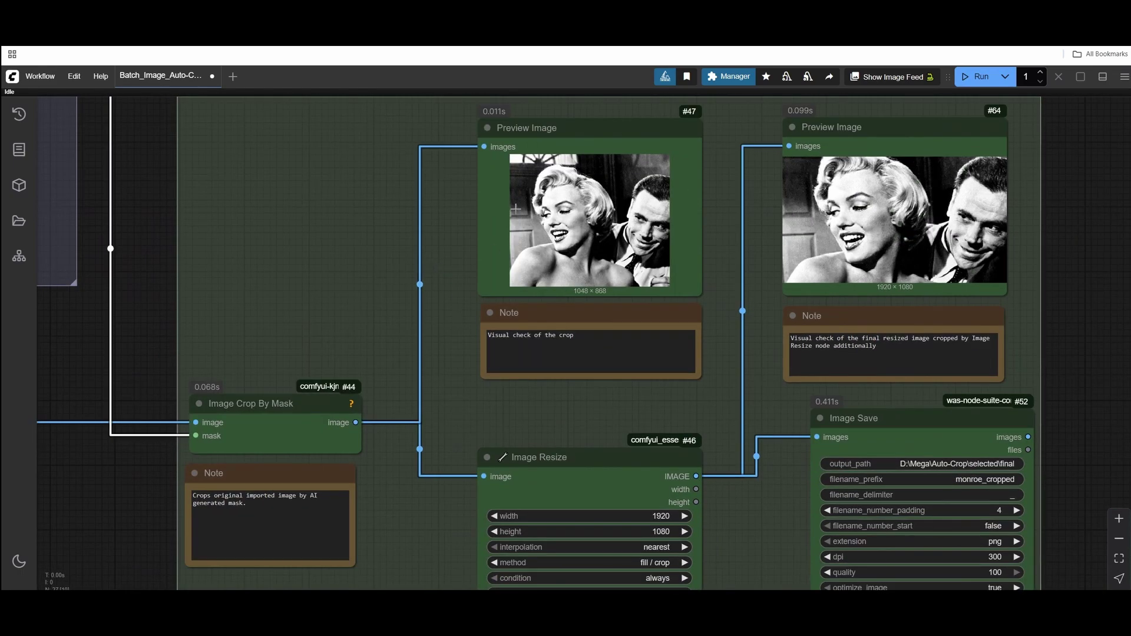
left_click(537, 159)
scroll(403, 287, "up", 3)
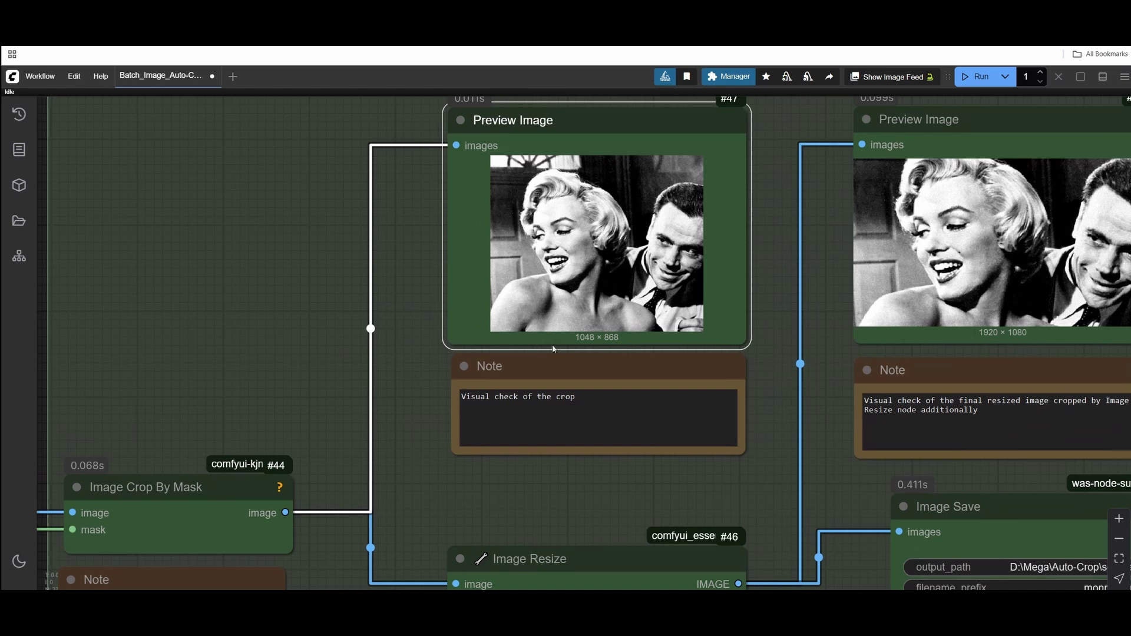
scroll(593, 277, "right", 1)
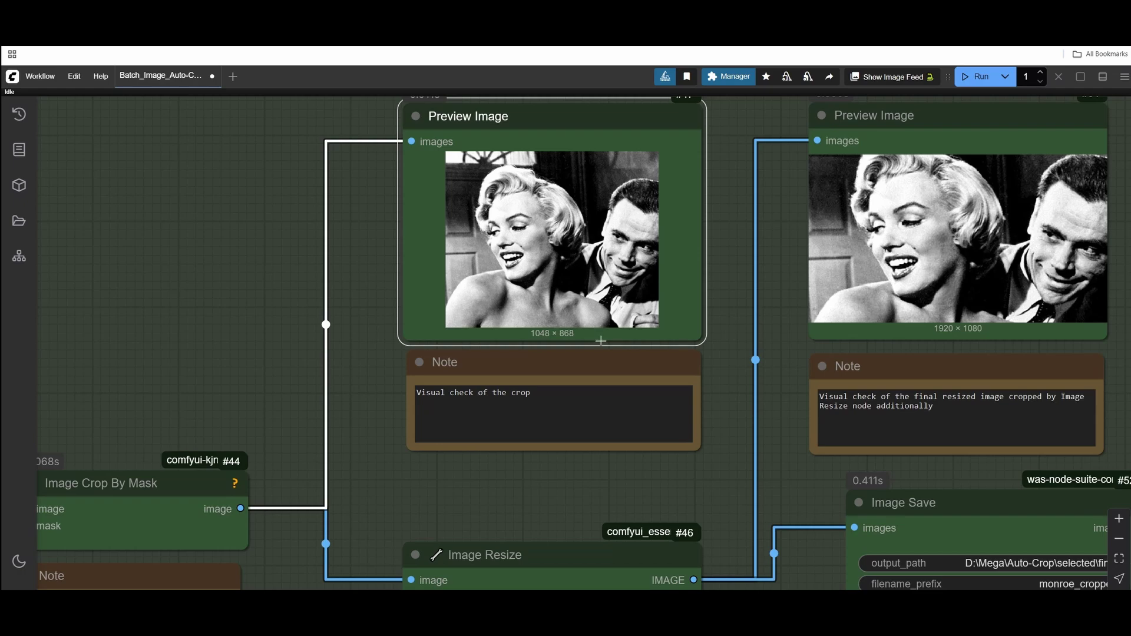
scroll(601, 340, "down", 4)
scroll(575, 420, "down", 1)
left_click(551, 404)
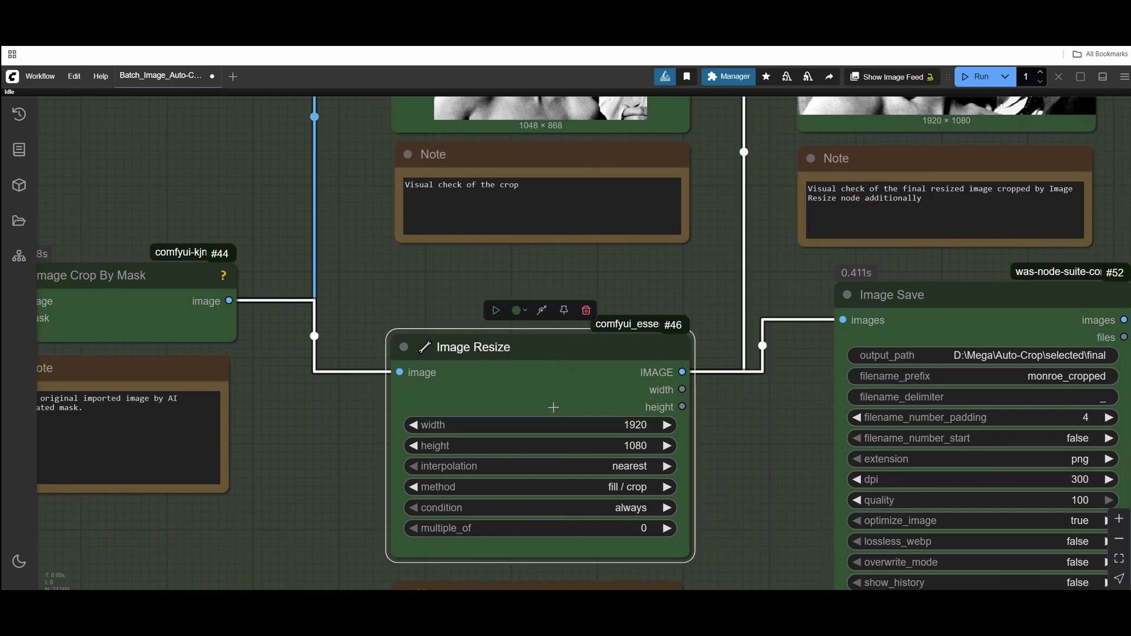
scroll(530, 393, "down", 2)
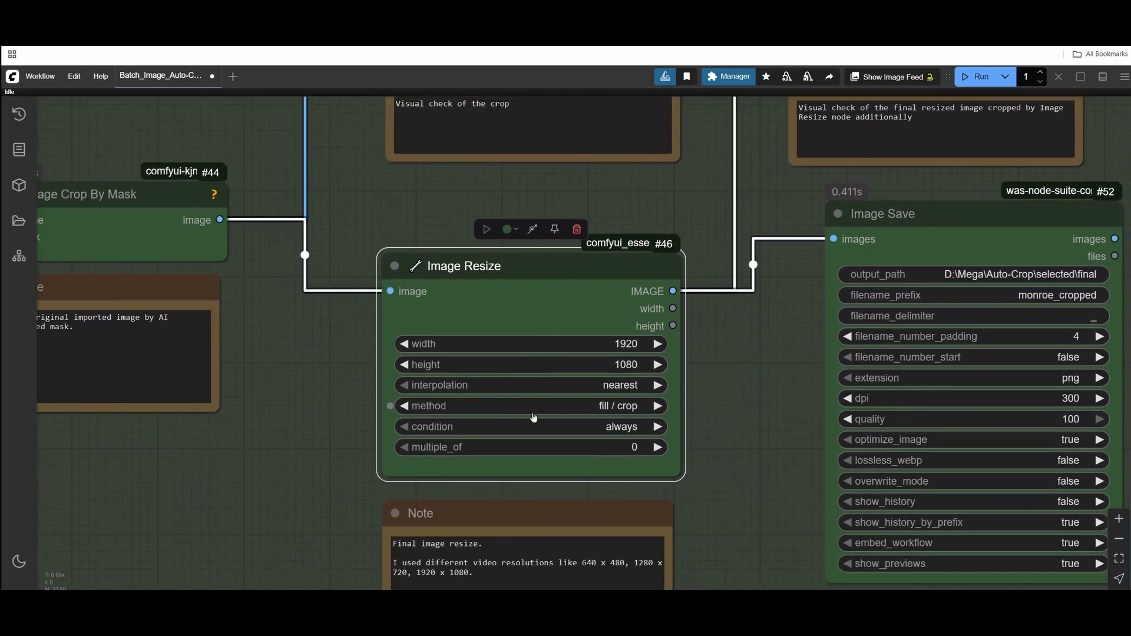
scroll(722, 204, "up", 3)
scroll(721, 204, "up", 1)
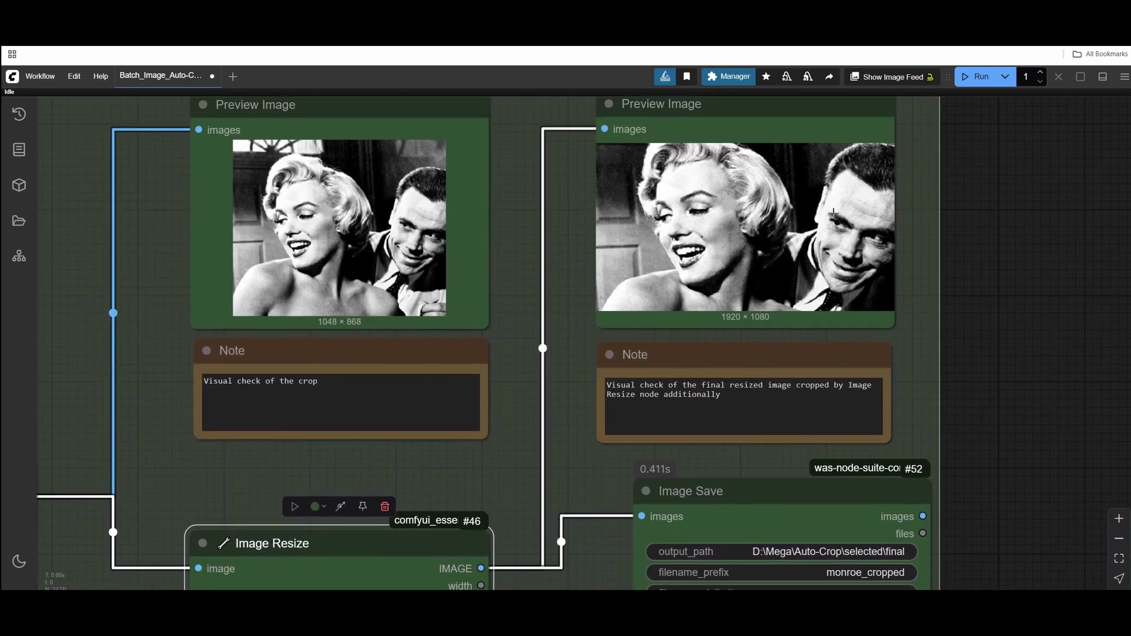
Queue two more workflow runs and pan toward the Image Save settings
key("ctrl+Return")
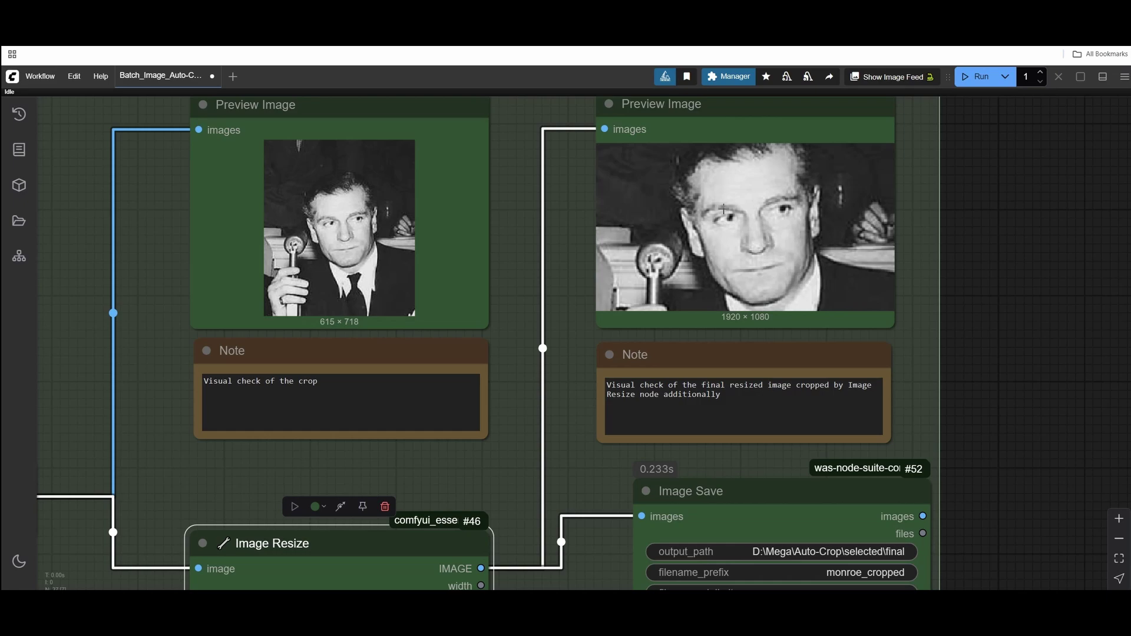
key("ctrl+Return")
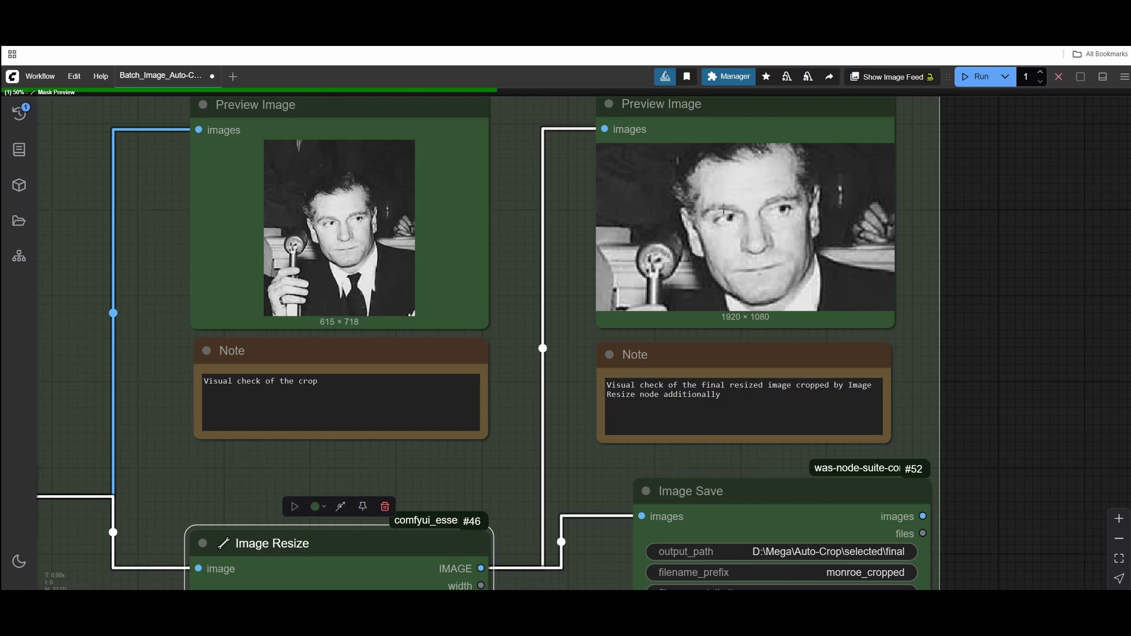
scroll(827, 260, "up", 3)
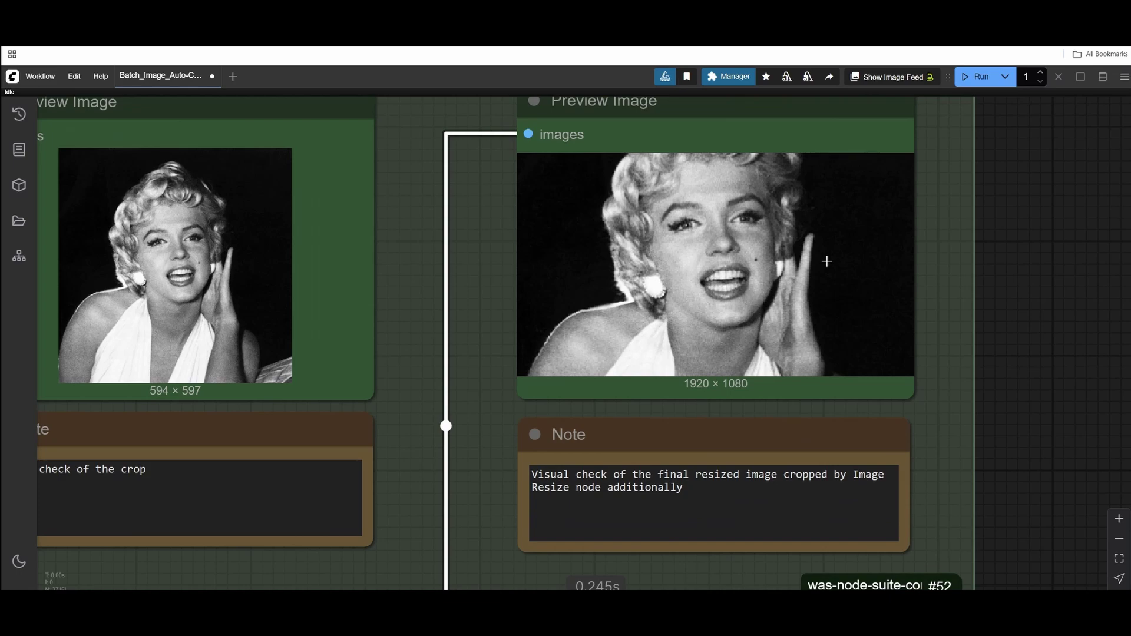
scroll(997, 289, "down", 1)
scroll(902, 326, "down", 2)
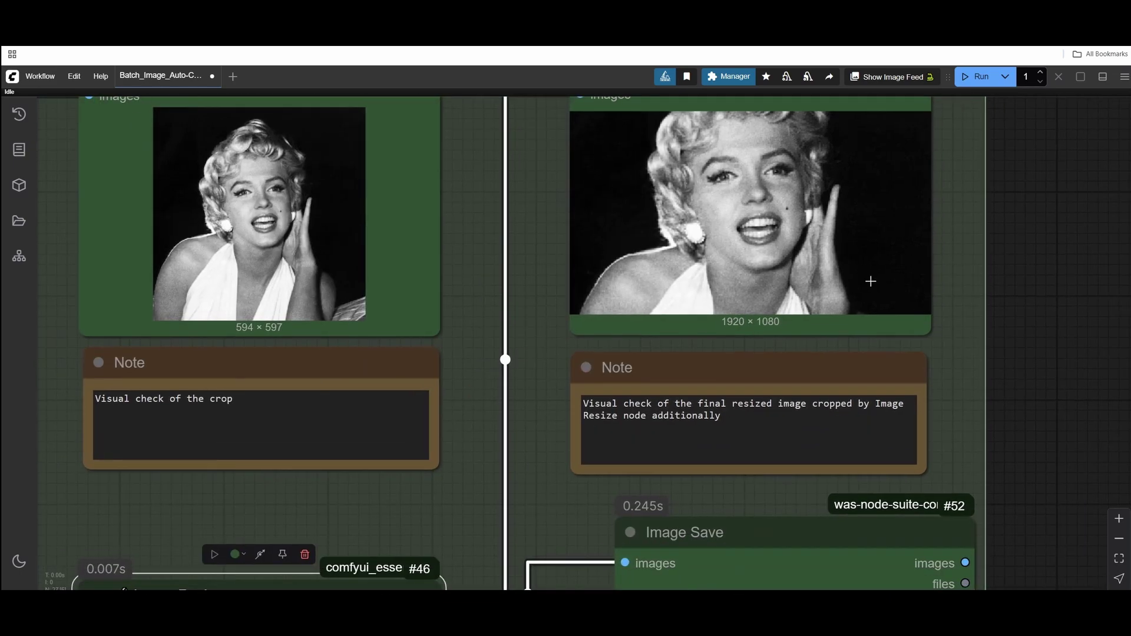
scroll(872, 217, "down", 5)
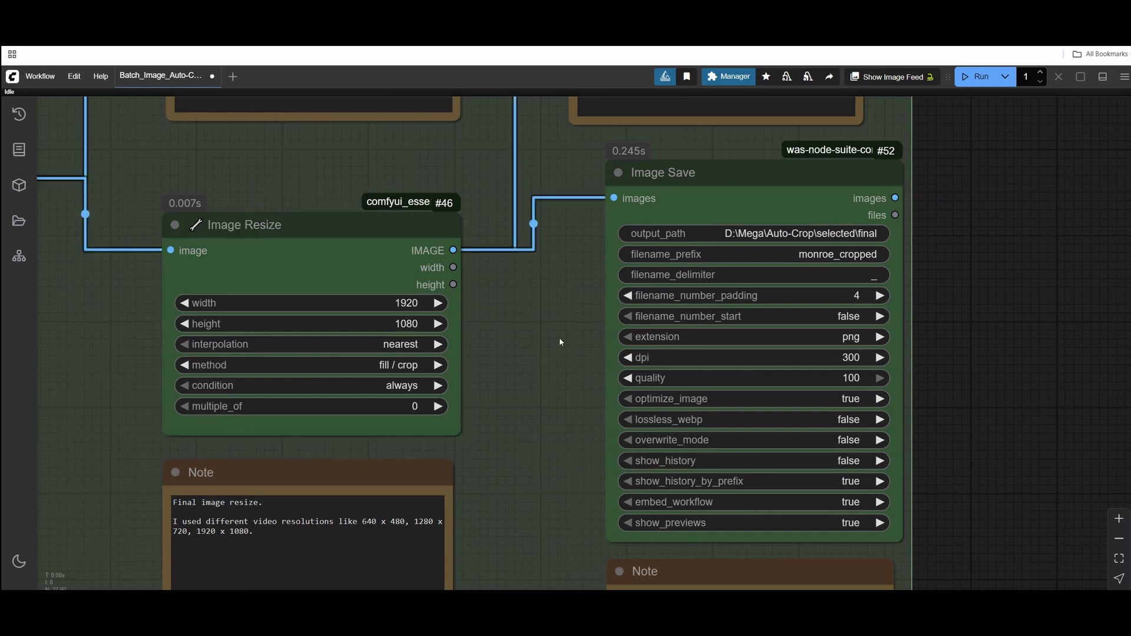
left_click_drag(560, 341, 498, 307)
scroll(498, 307, "down", 1)
scroll(539, 321, "down", 1)
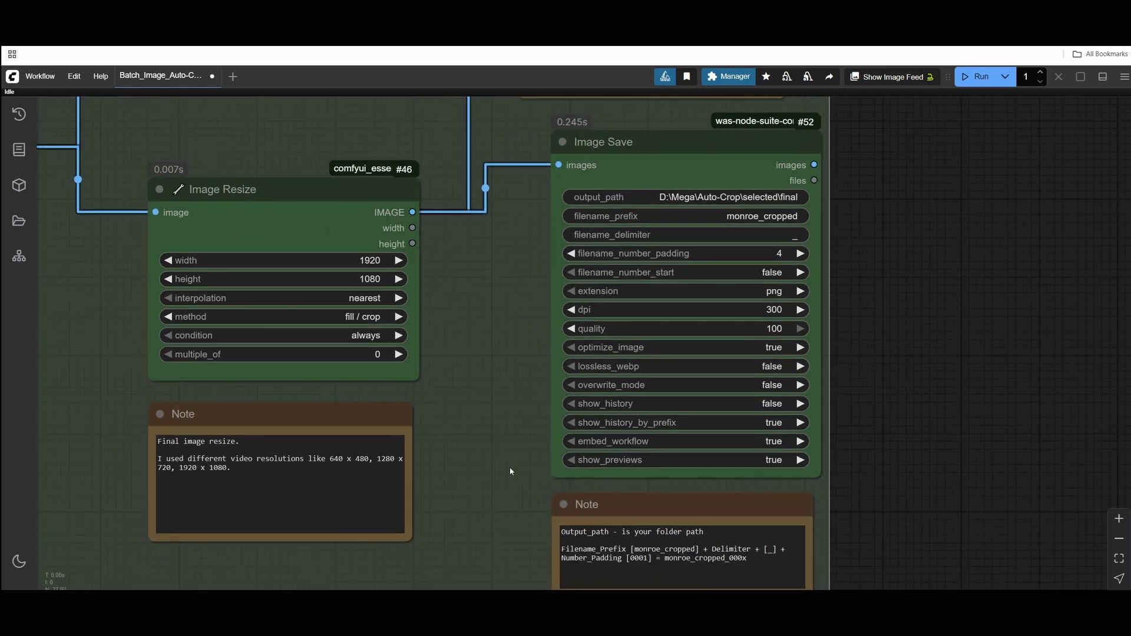
scroll(504, 380, "up", 1)
scroll(505, 378, "up", 3)
scroll(467, 383, "up", 2)
left_click(575, 419)
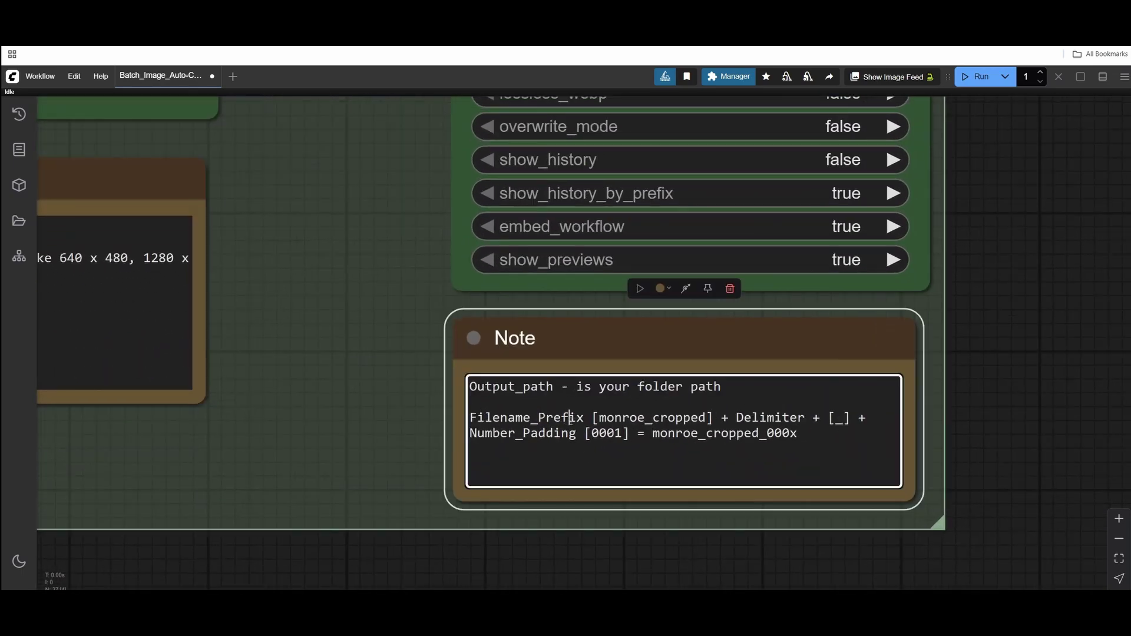
mouse_move(575, 418)
left_mouse_down()
mouse_move(796, 433)
mouse_move(469, 418)
left_mouse_up()
left_click(823, 443)
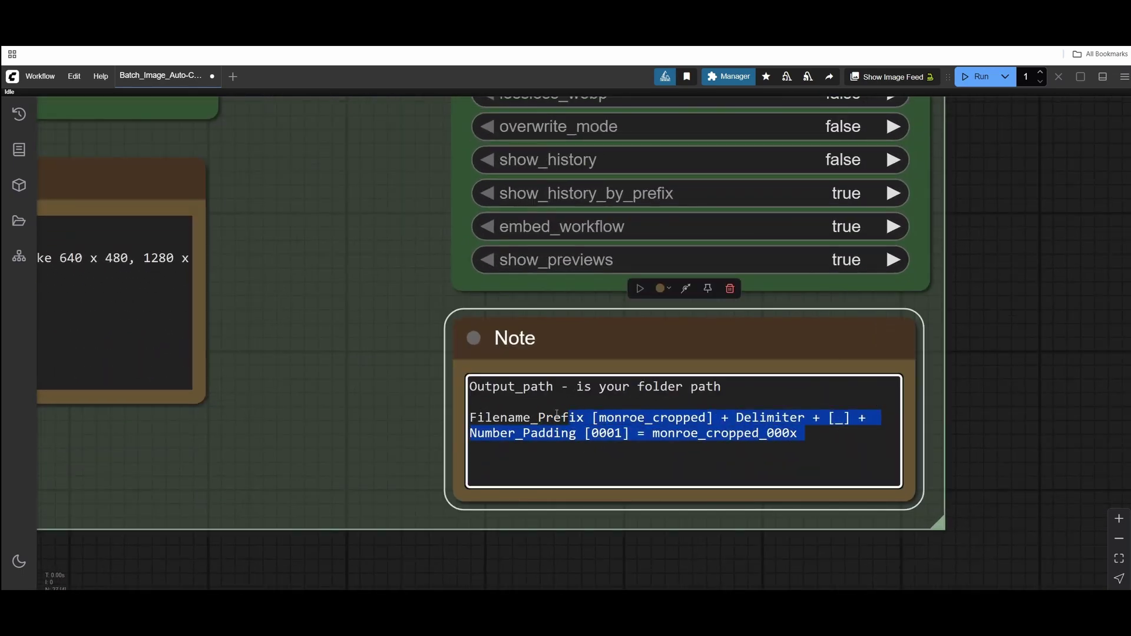
left_click_drag(412, 167, 401, 411)
scroll(469, 246, "down", 1)
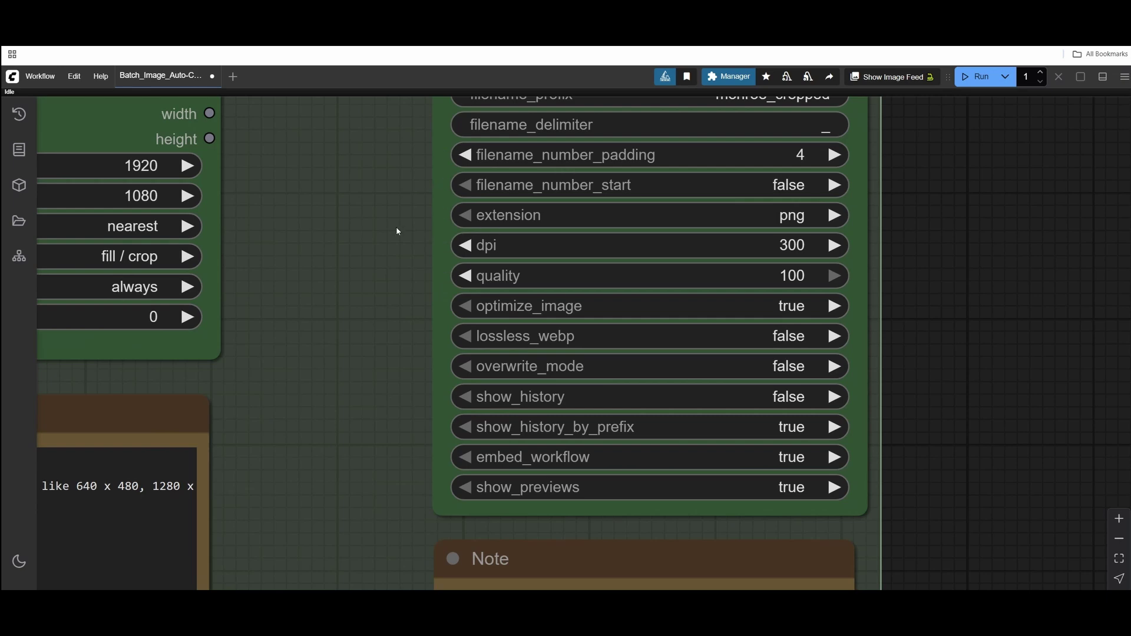
scroll(442, 256, "up", 2)
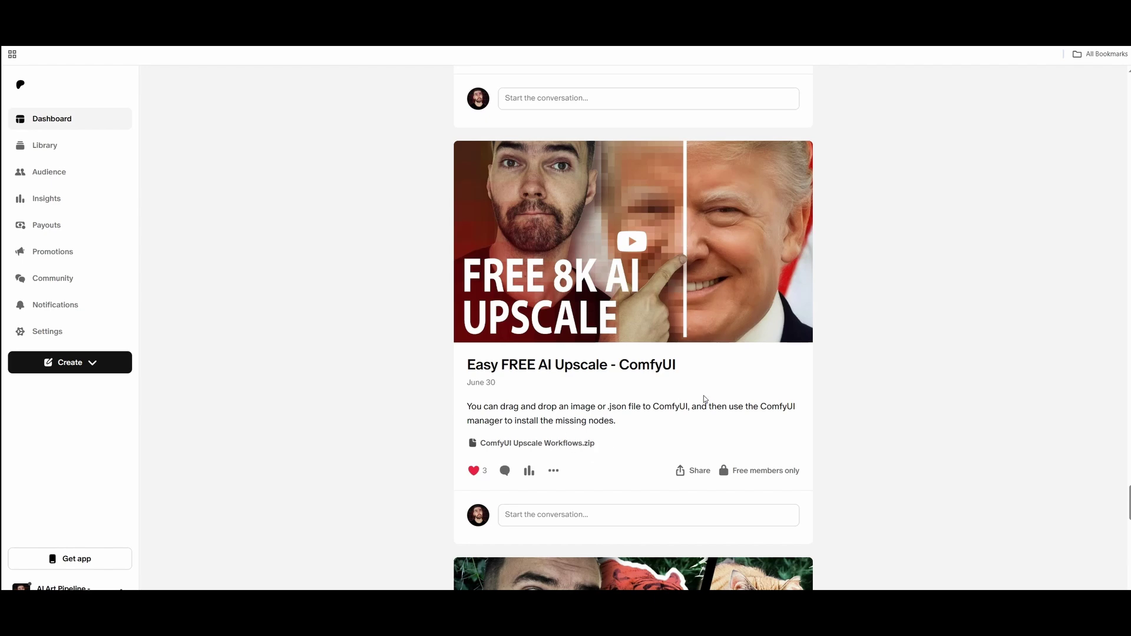
scroll(704, 400, "down", 4)
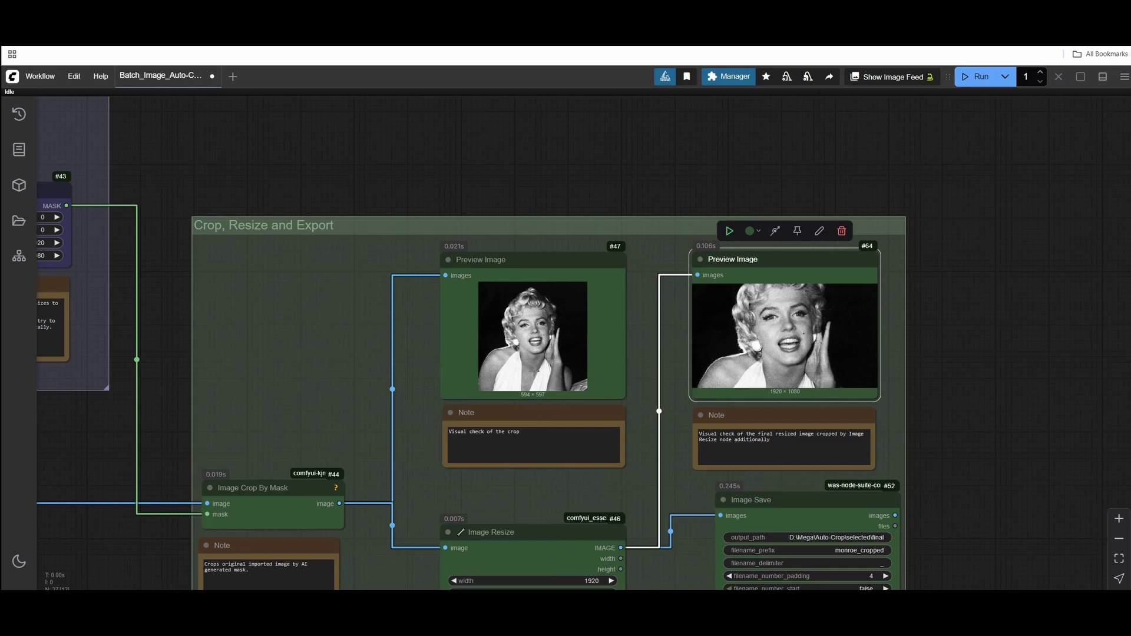
scroll(329, 404, "down", 3)
scroll(669, 333, "down", 2)
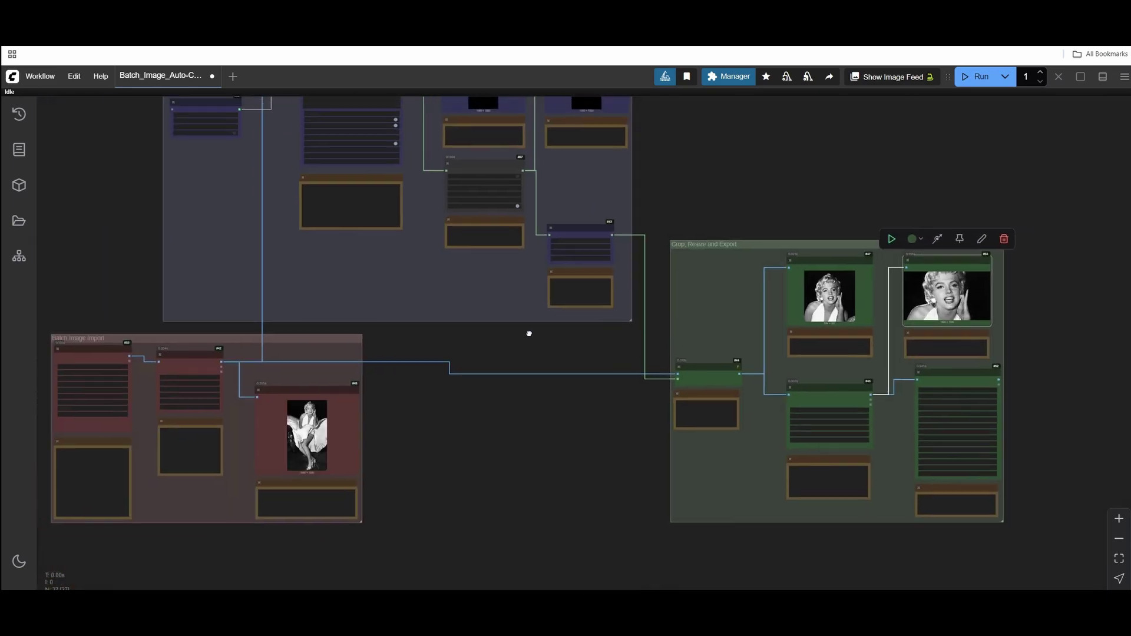
Frame the mask creation, import and crop-export groups together on the canvas
left_click_drag(528, 333, 563, 345)
scroll(563, 346, "down", 1)
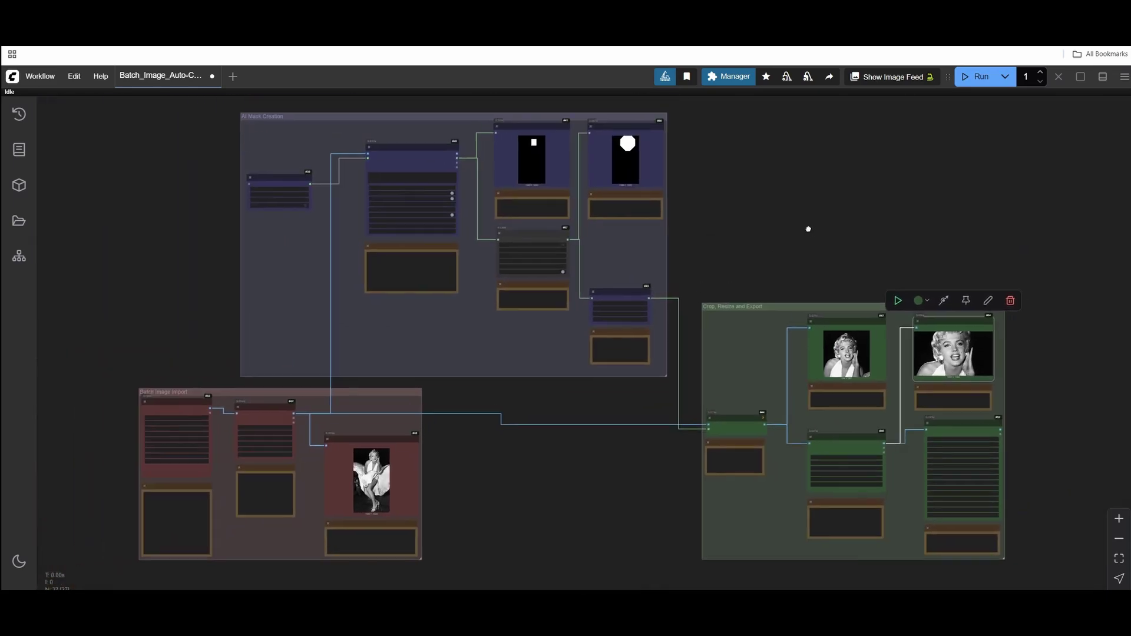